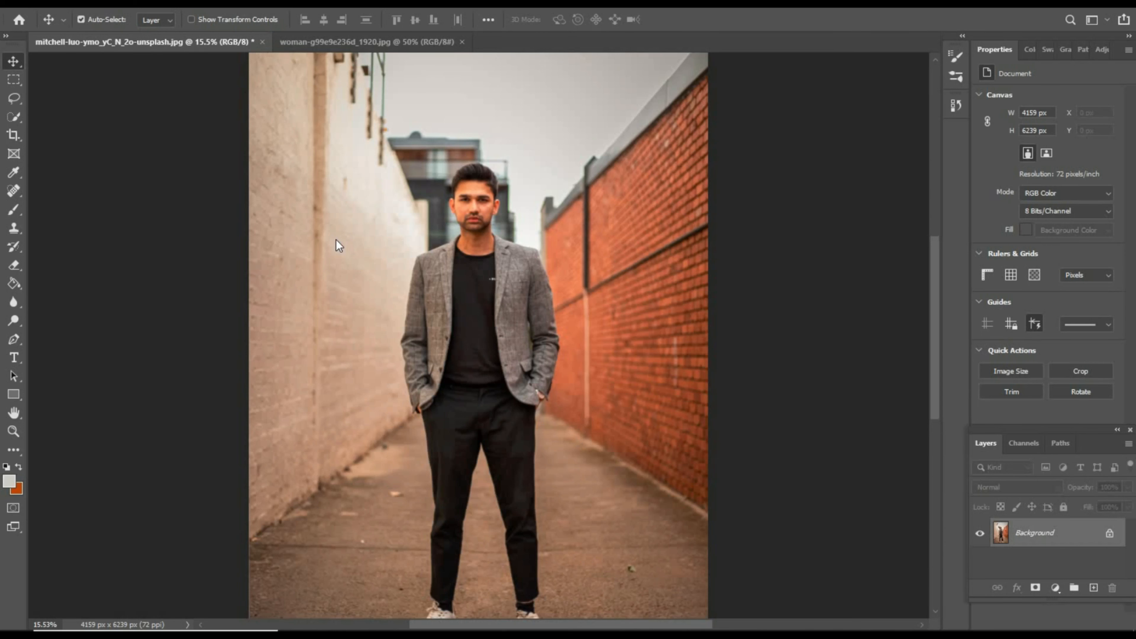
- Look over the two open photos, the woman with the phone and the man in the alley
click(348, 43)
click(186, 42)
click(358, 43)
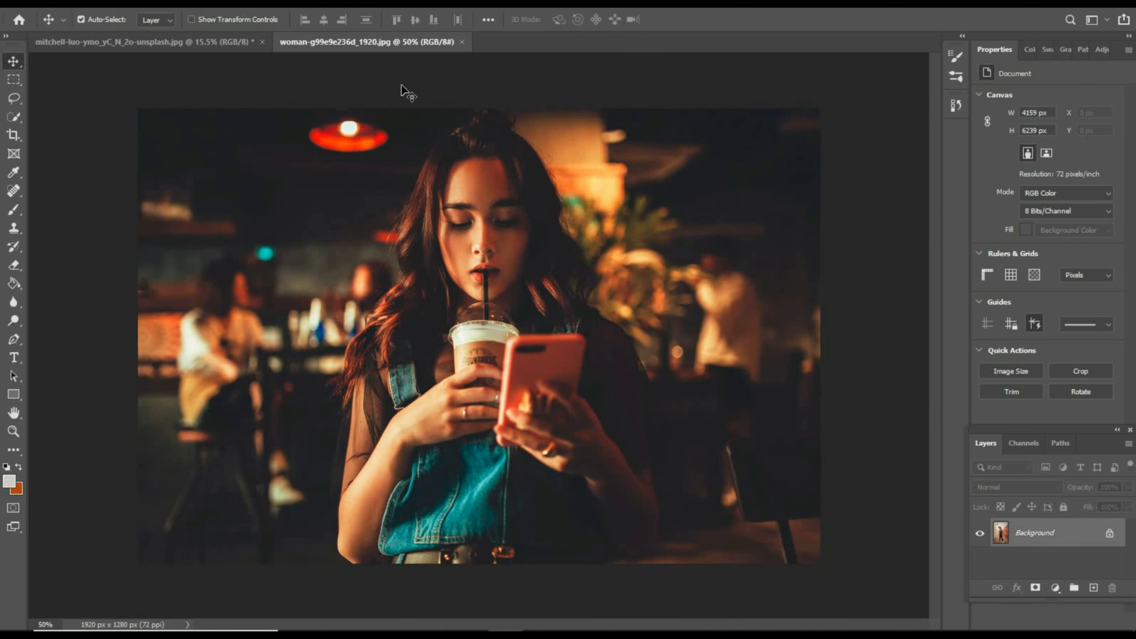
key(ctrl+Tab)
scroll(457, 270, up, 2)
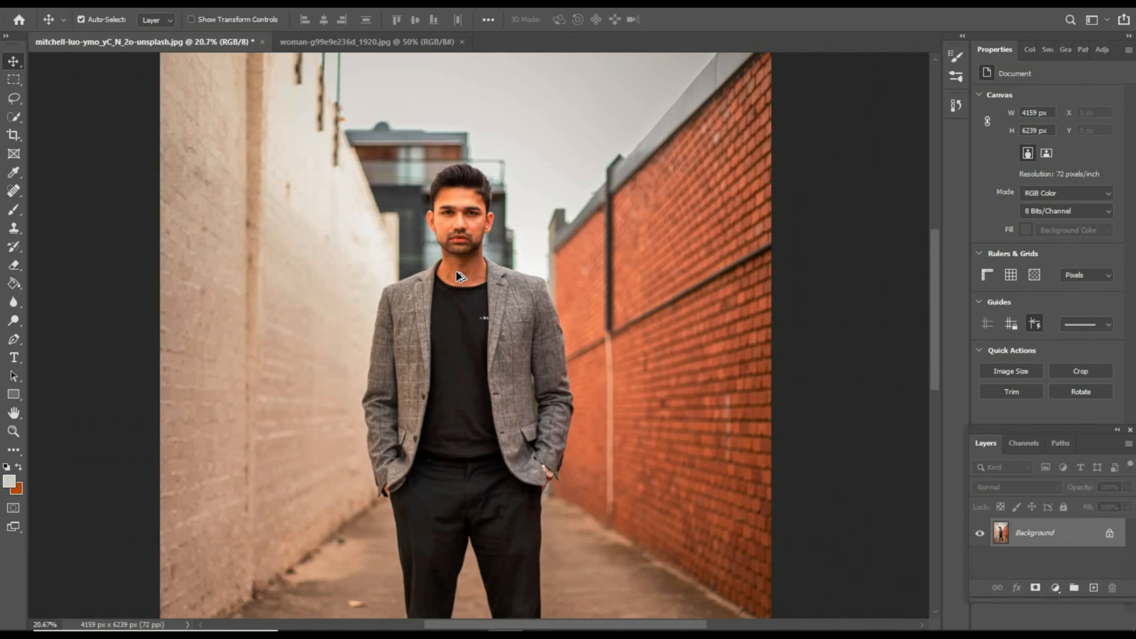
scroll(460, 291, down, 3)
scroll(462, 300, up, 4)
scroll(466, 298, up, 1)
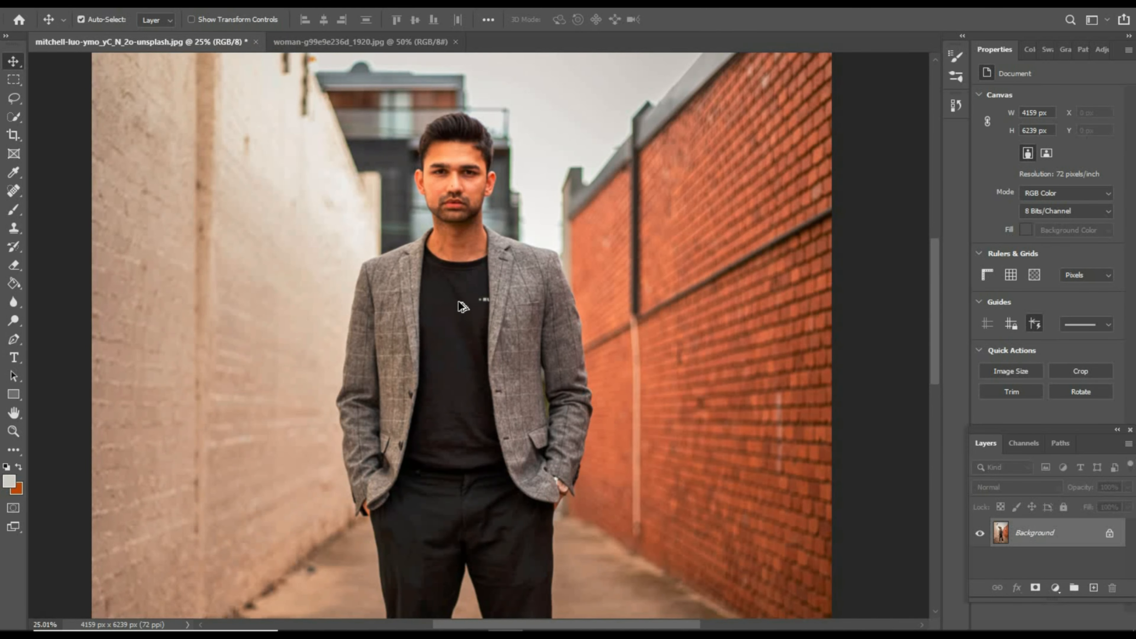
scroll(466, 293, down, 2)
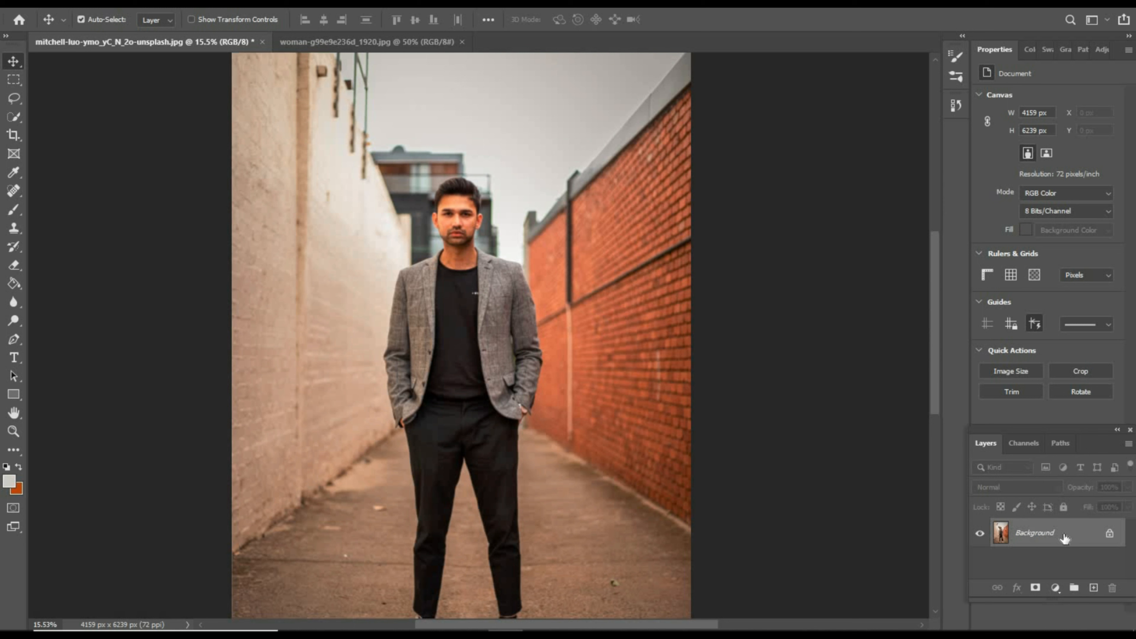
- Duplicate the Background layer and name the copy Man
key(ctrl)
key(ctrl+j)
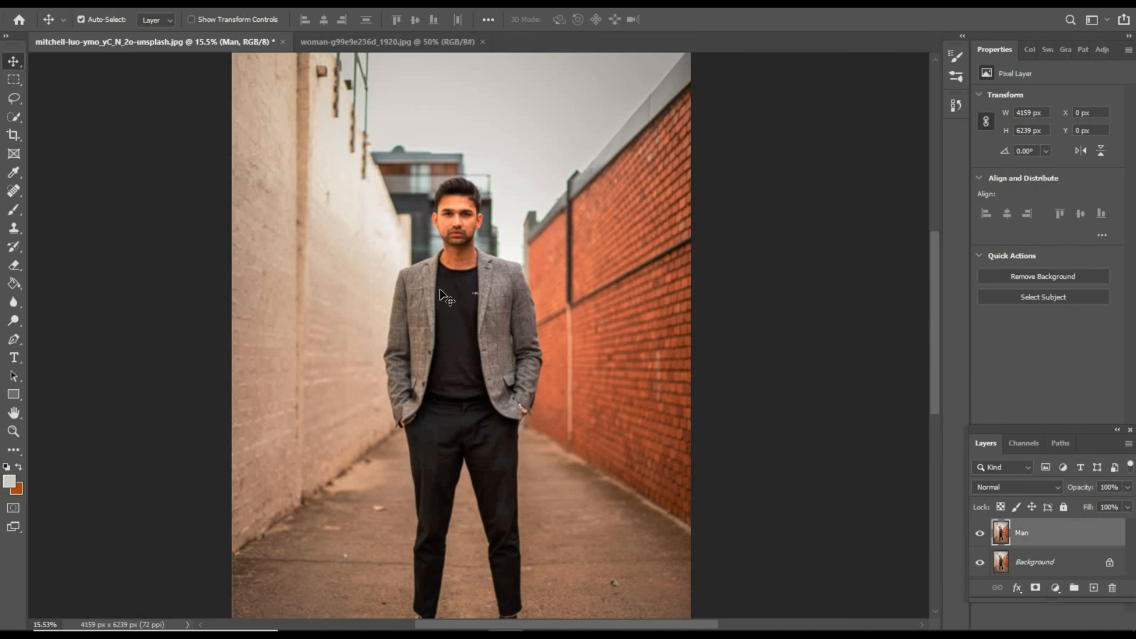
scroll(461, 213, up, 2)
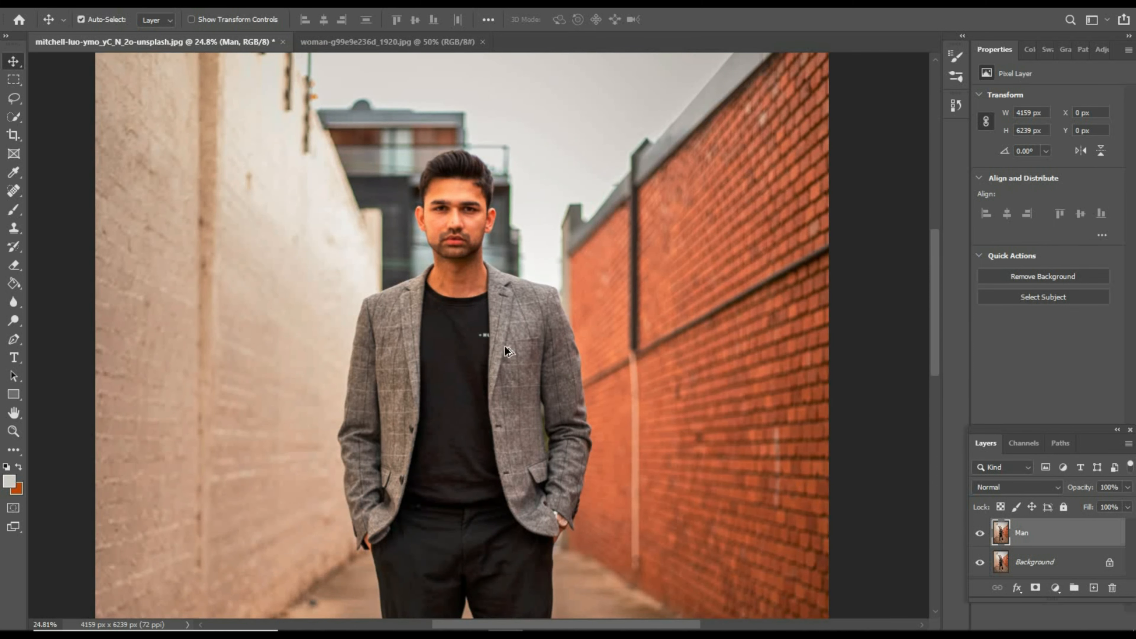
scroll(472, 380, up, 1)
scroll(583, 304, down, 1)
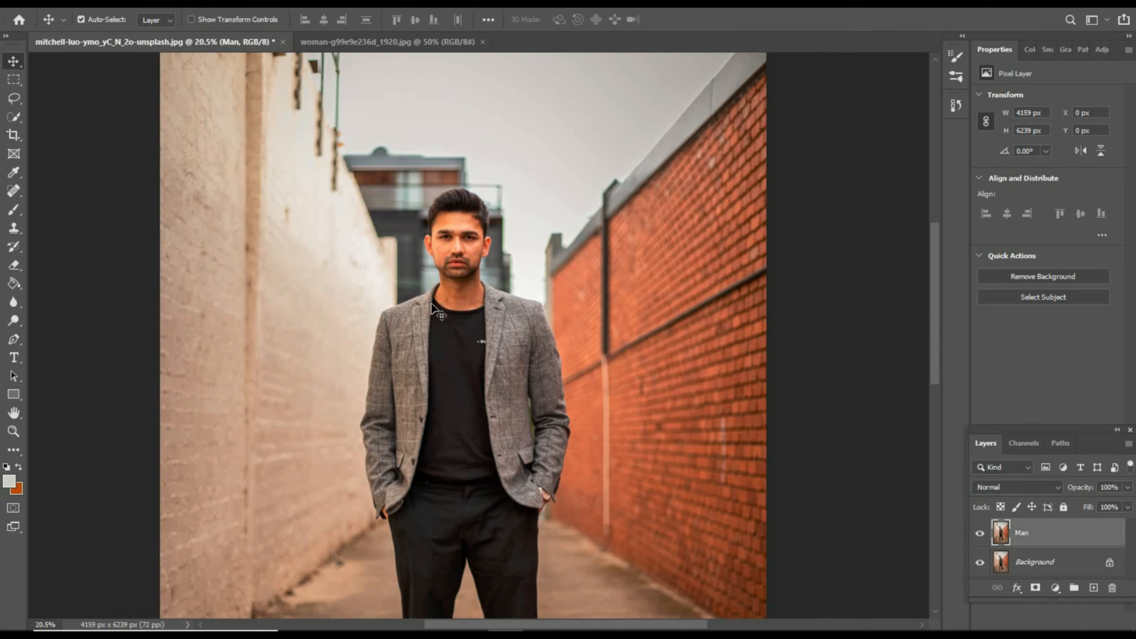
scroll(451, 307, down, 1)
scroll(451, 307, down, 1)
scroll(465, 320, up, 1)
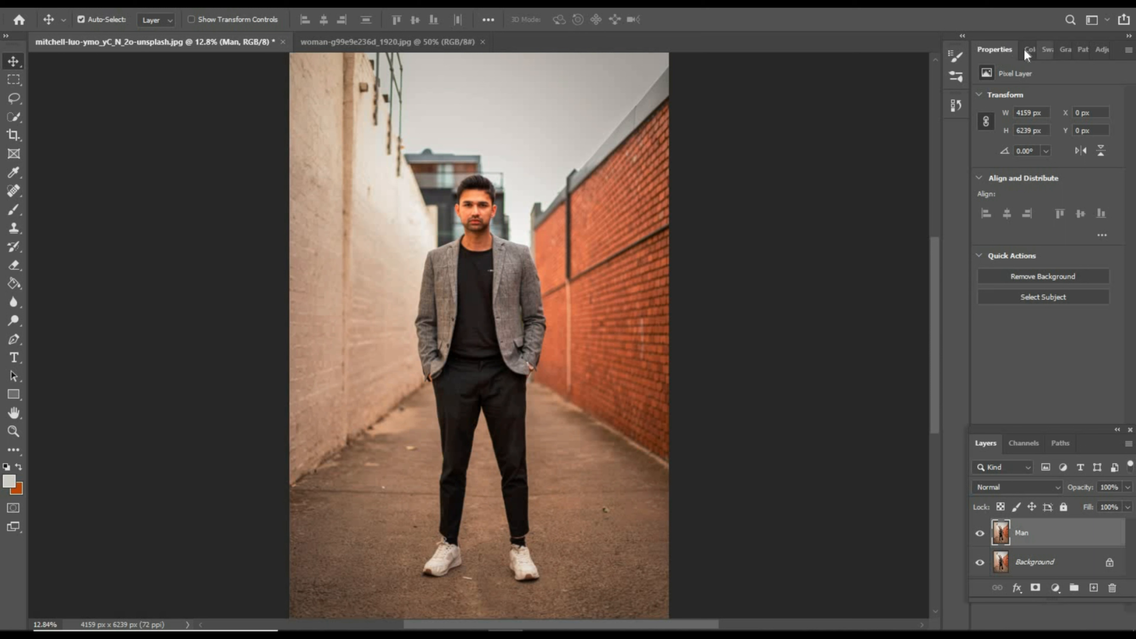
- Remove the background from the Man layer and inspect the cutout with the Background layer briefly hidden
click(269, 3)
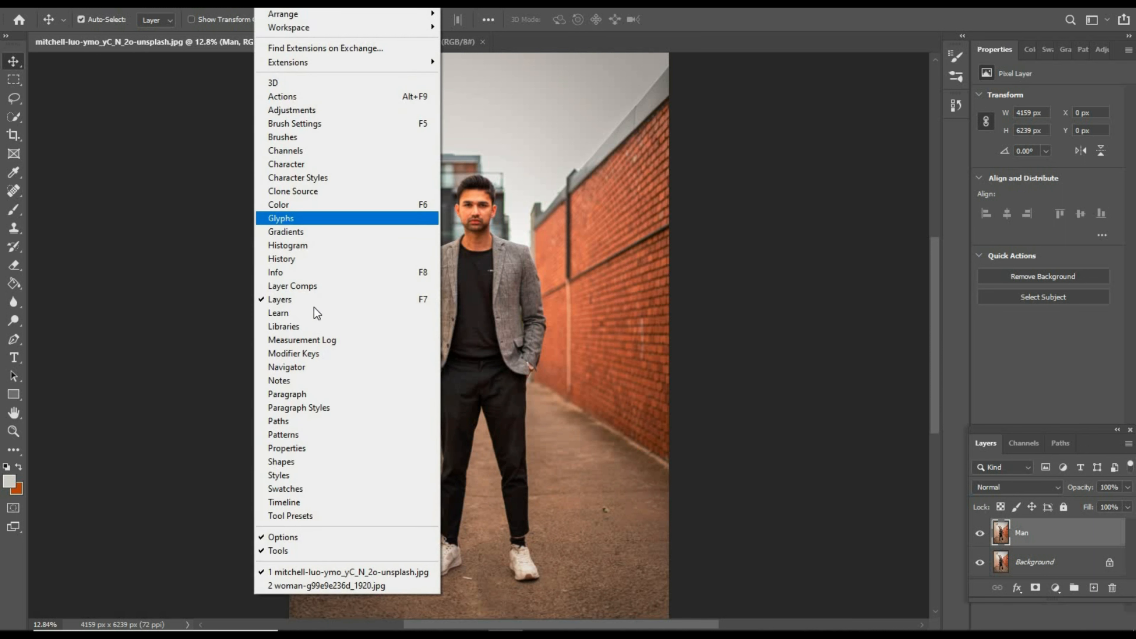
click(304, 445)
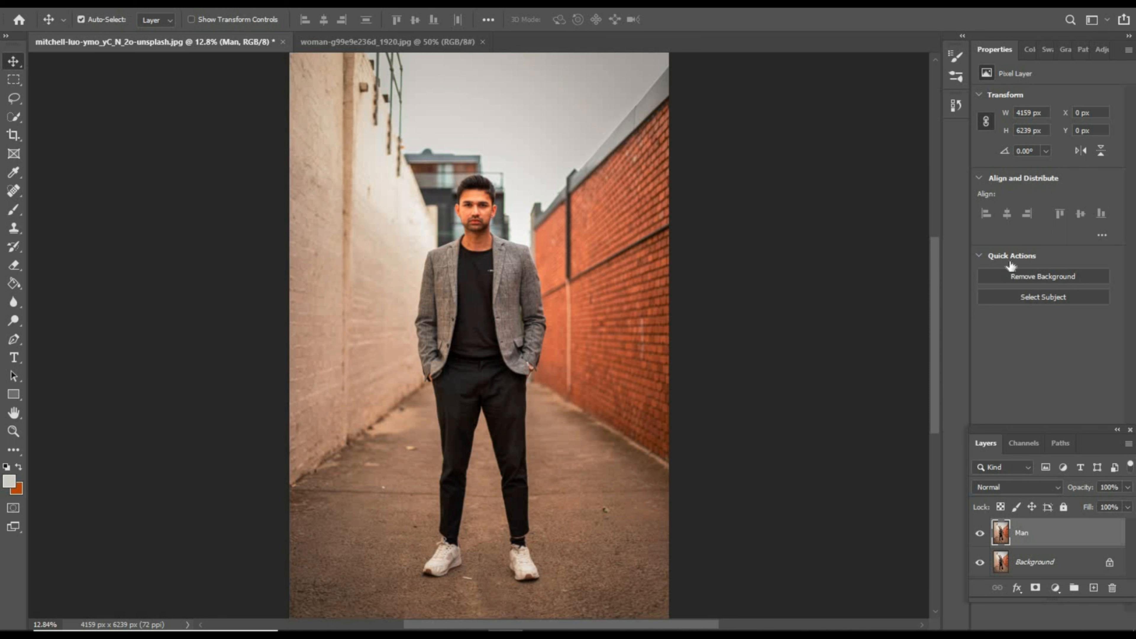
click(1063, 277)
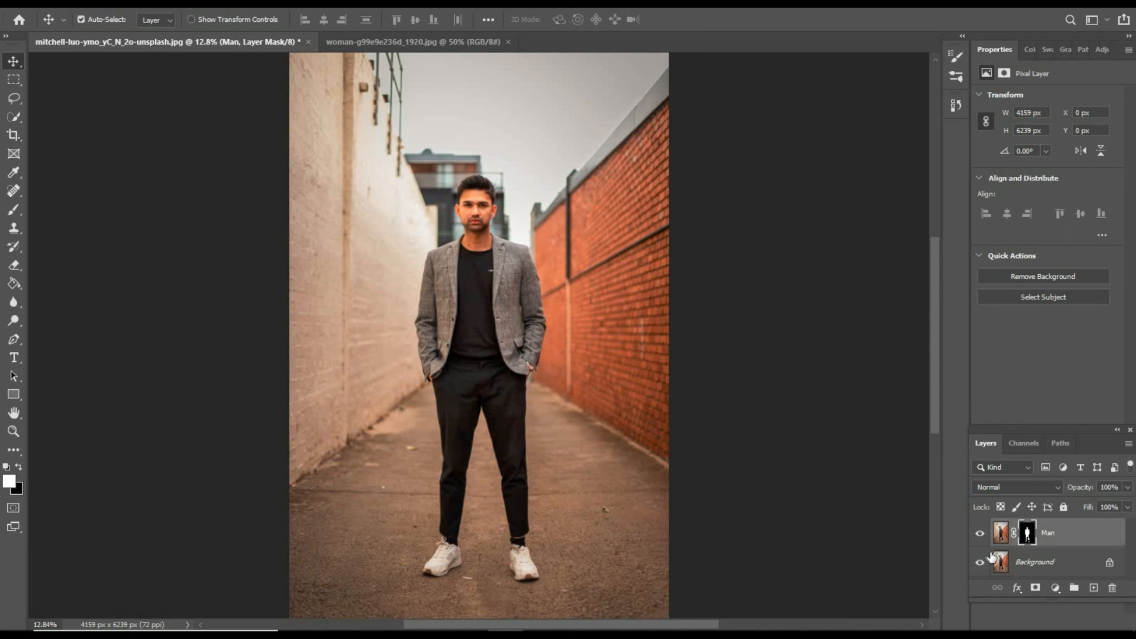
click(979, 565)
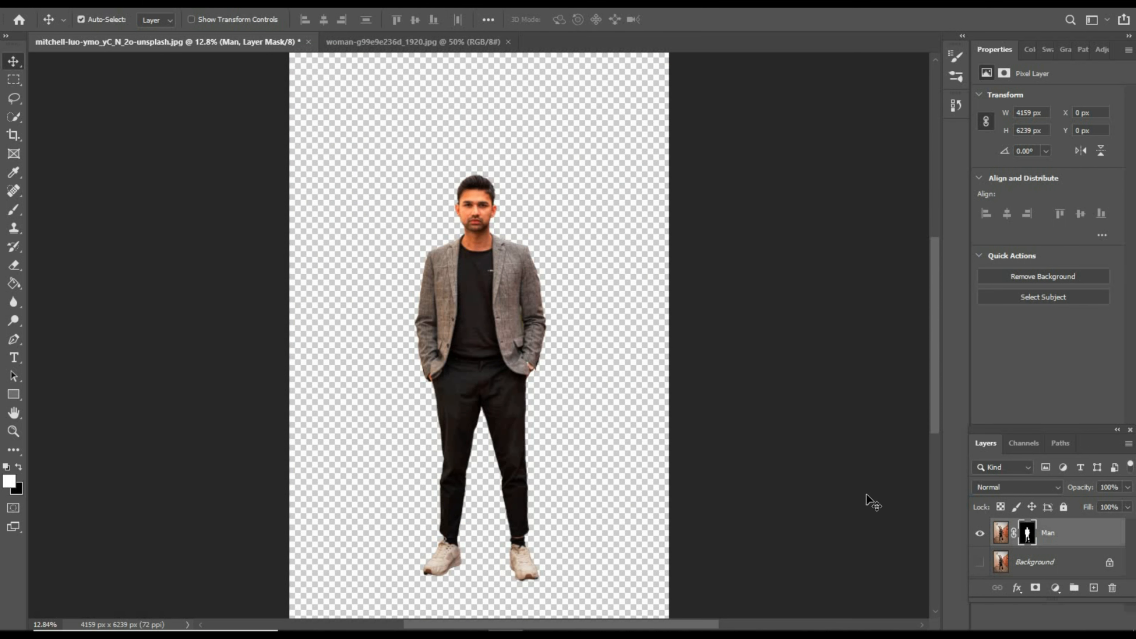
click(979, 563)
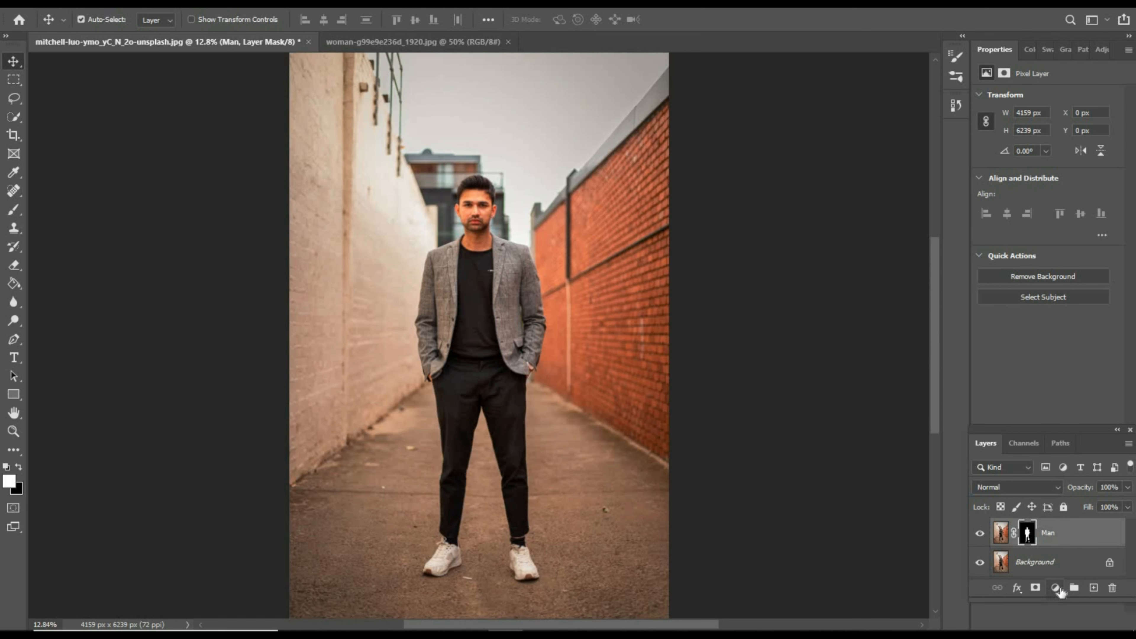
- Add a Gradient Fill layer above the Man layer using an orange-pink preset from the Pinks group
click(1072, 534)
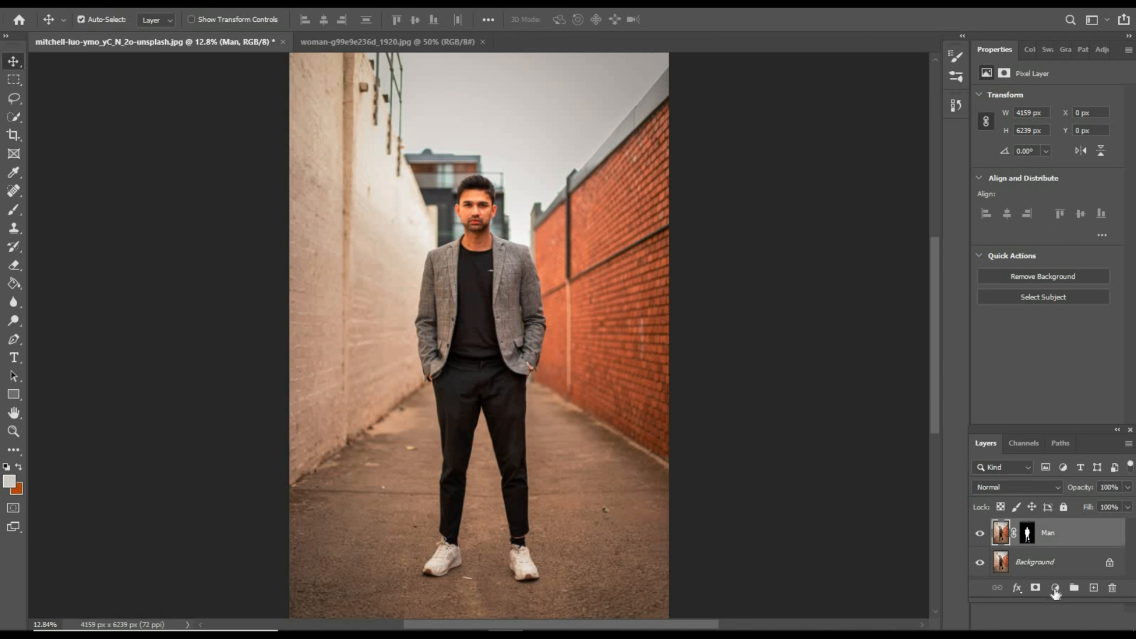
click(1056, 589)
click(1042, 352)
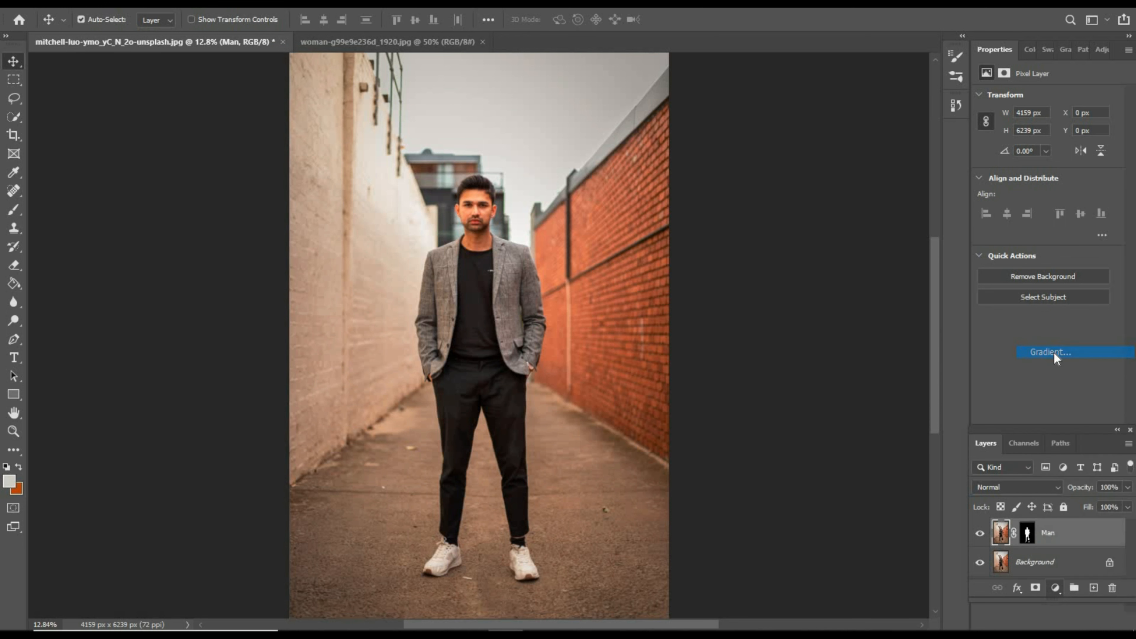
click(863, 93)
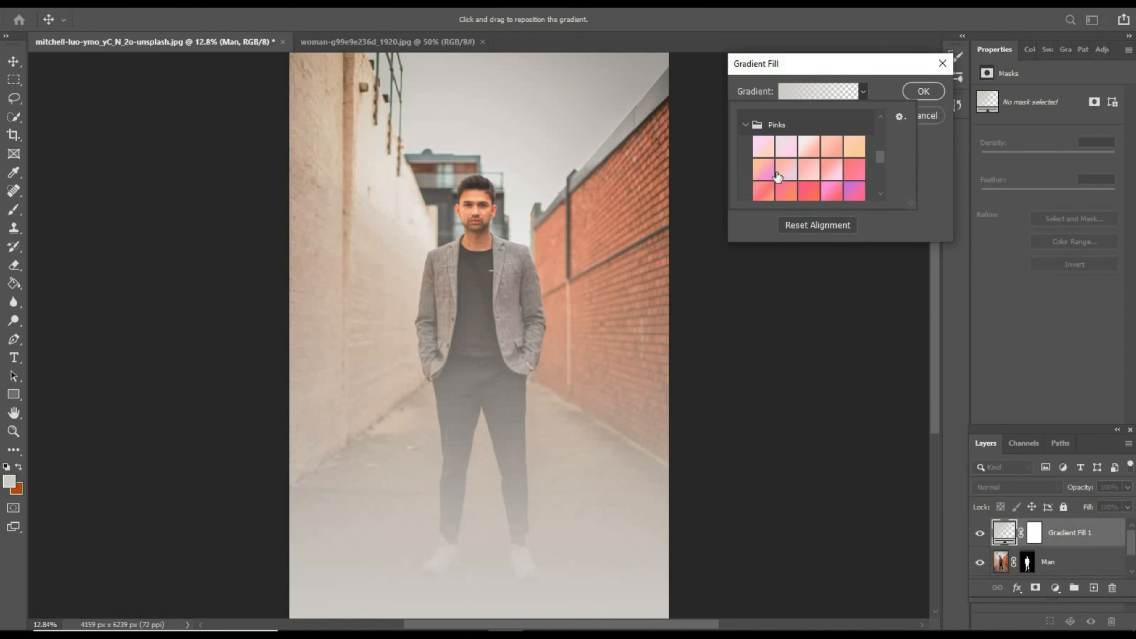
click(766, 198)
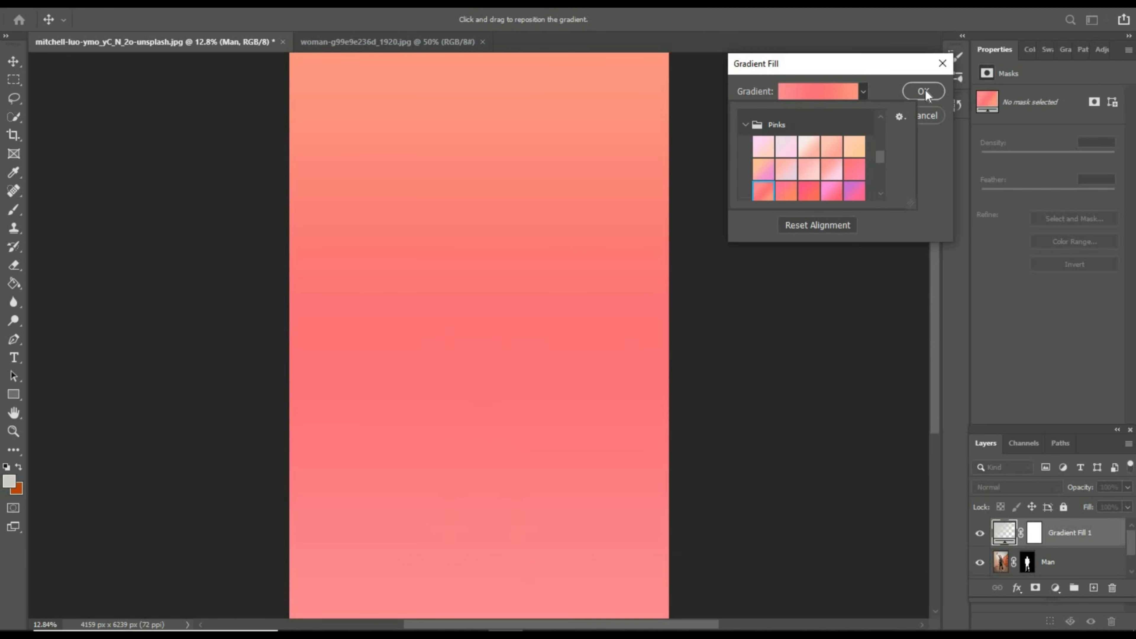
click(925, 90)
click(921, 94)
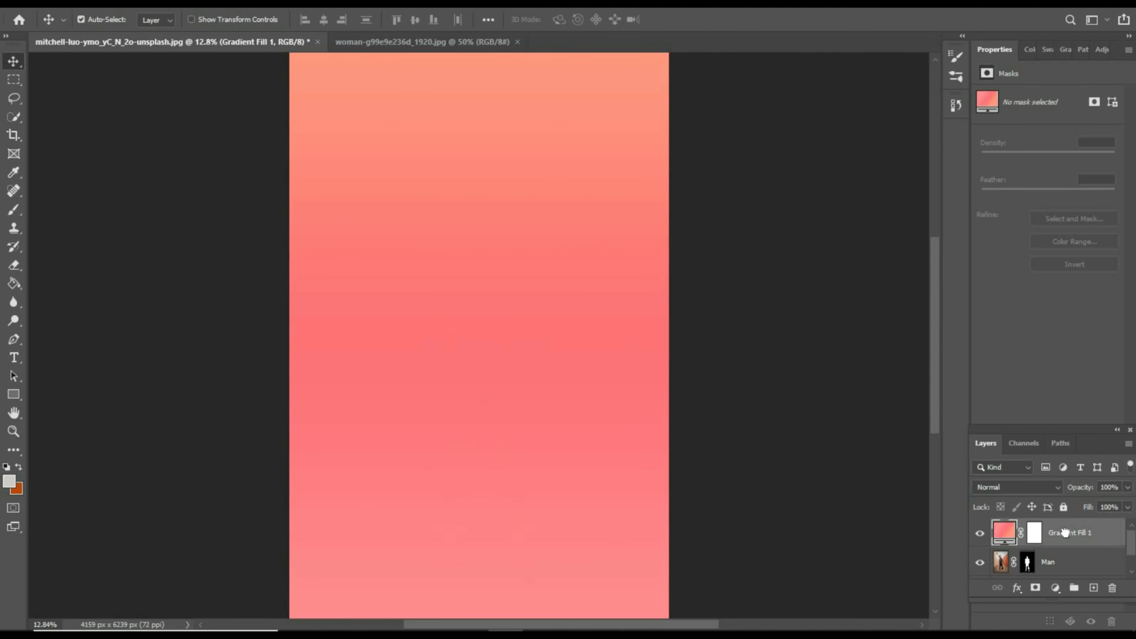
- Place the Gradient Fill 1 layer below the Man layer and shift the cut-out man around over the gradient
drag(1065, 533, 1075, 566)
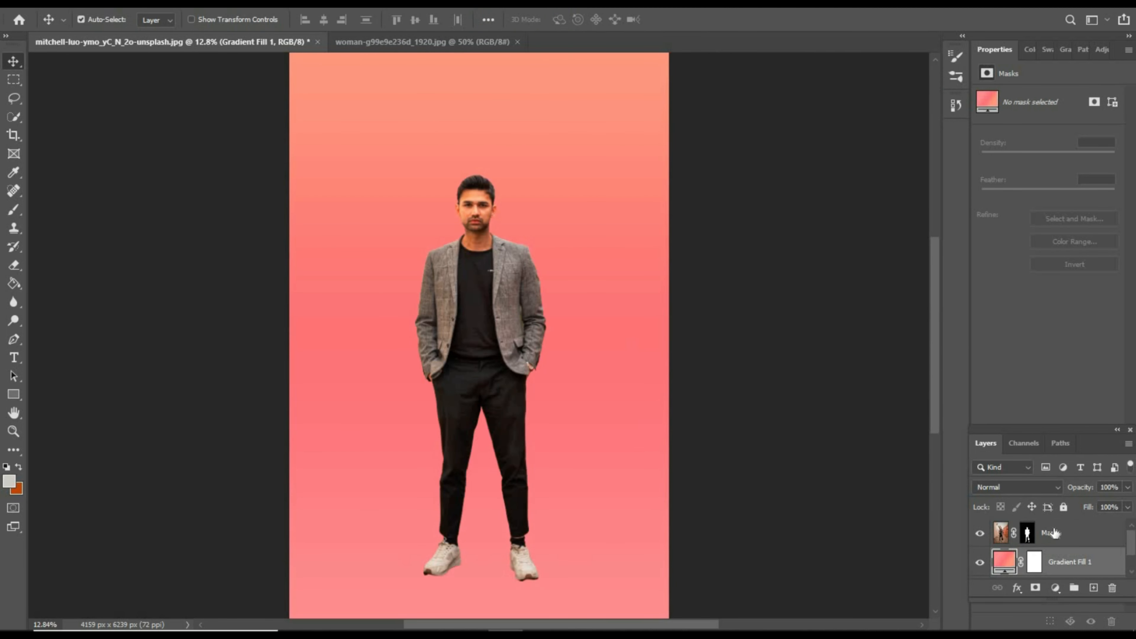
drag(488, 317, 467, 231)
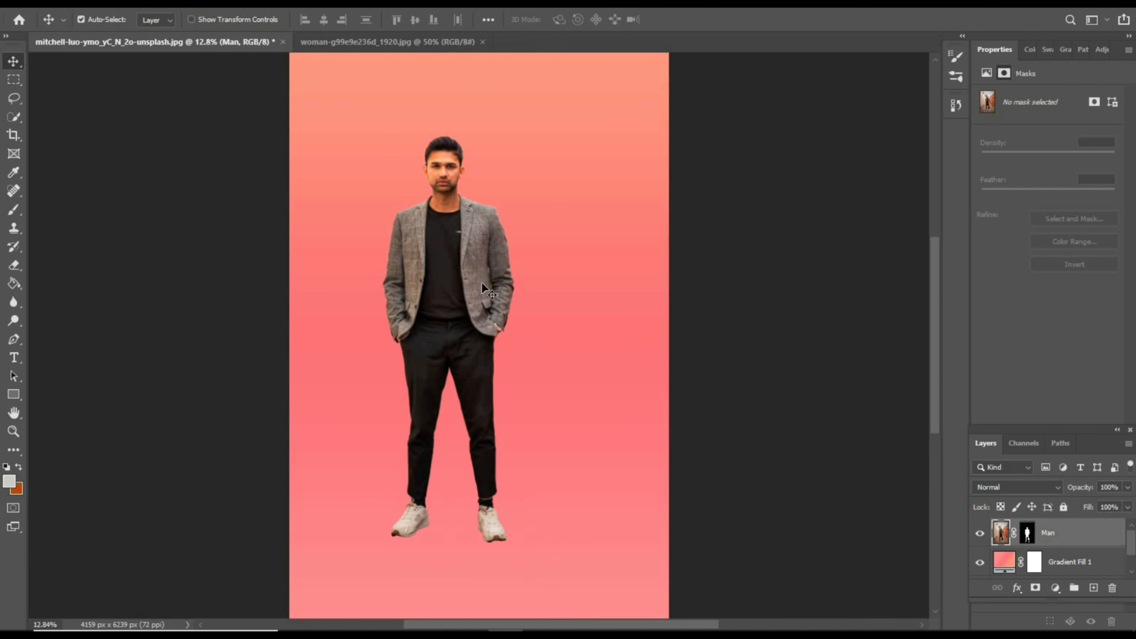
drag(482, 285, 514, 317)
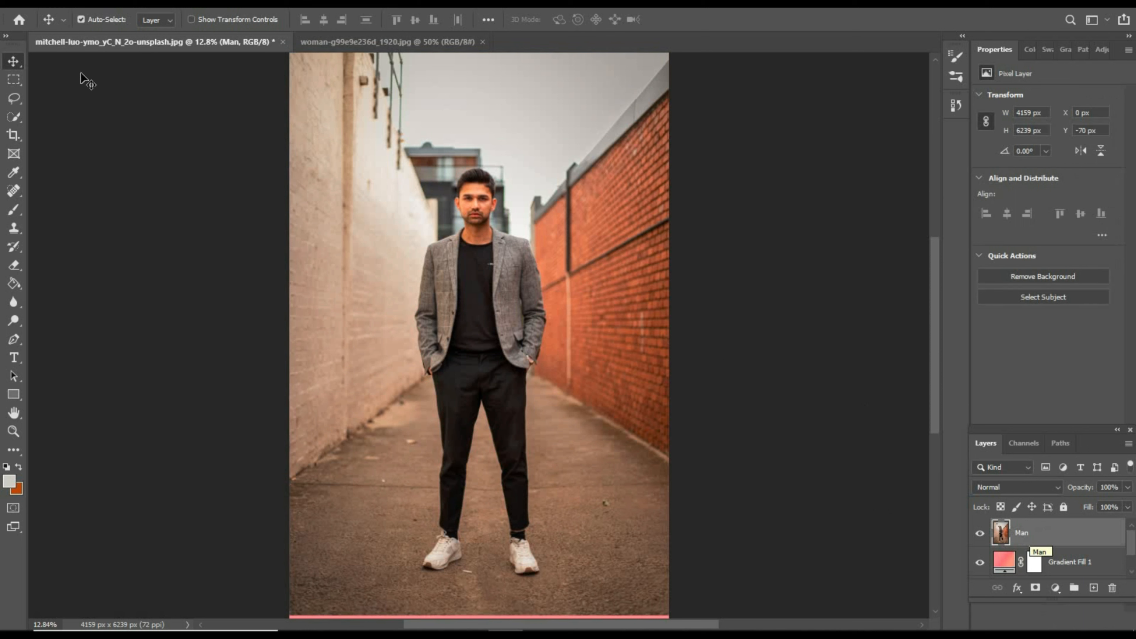
- Select the man as the subject, copy him to a new layer, and inspect the copy with the Man layer briefly hidden
click(13, 80)
click(14, 62)
click(1053, 298)
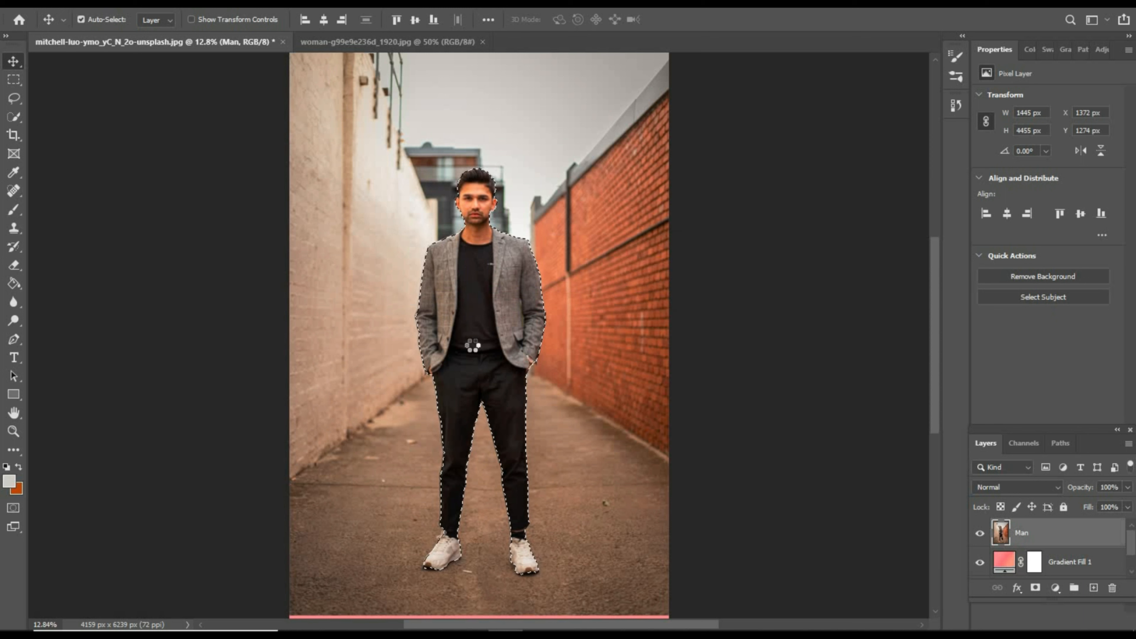
key(m)
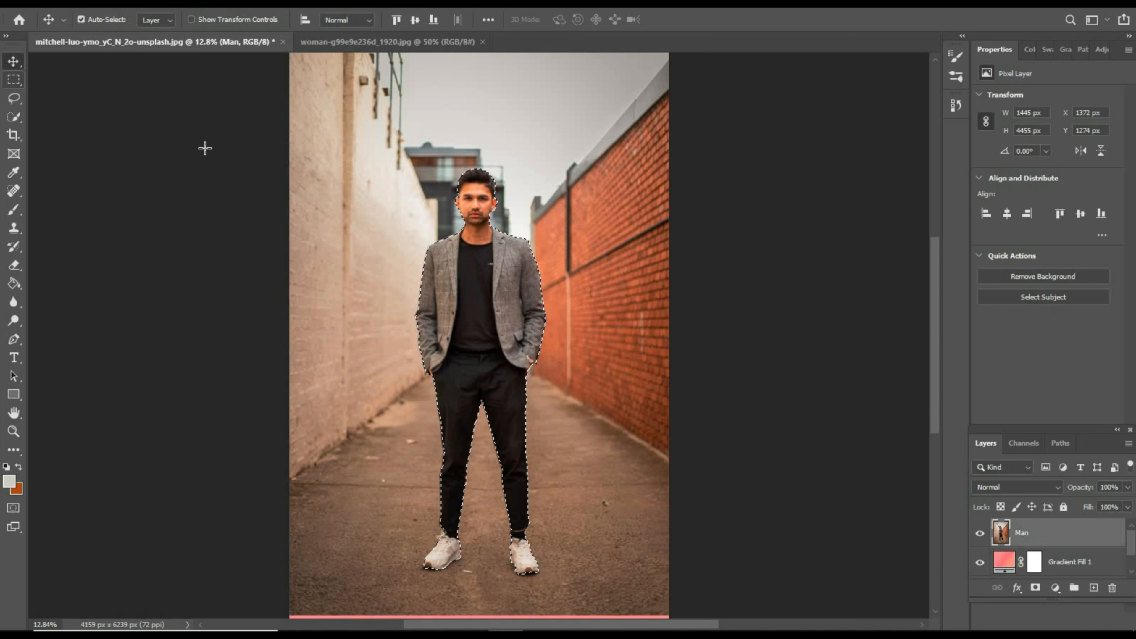
right_click(468, 233)
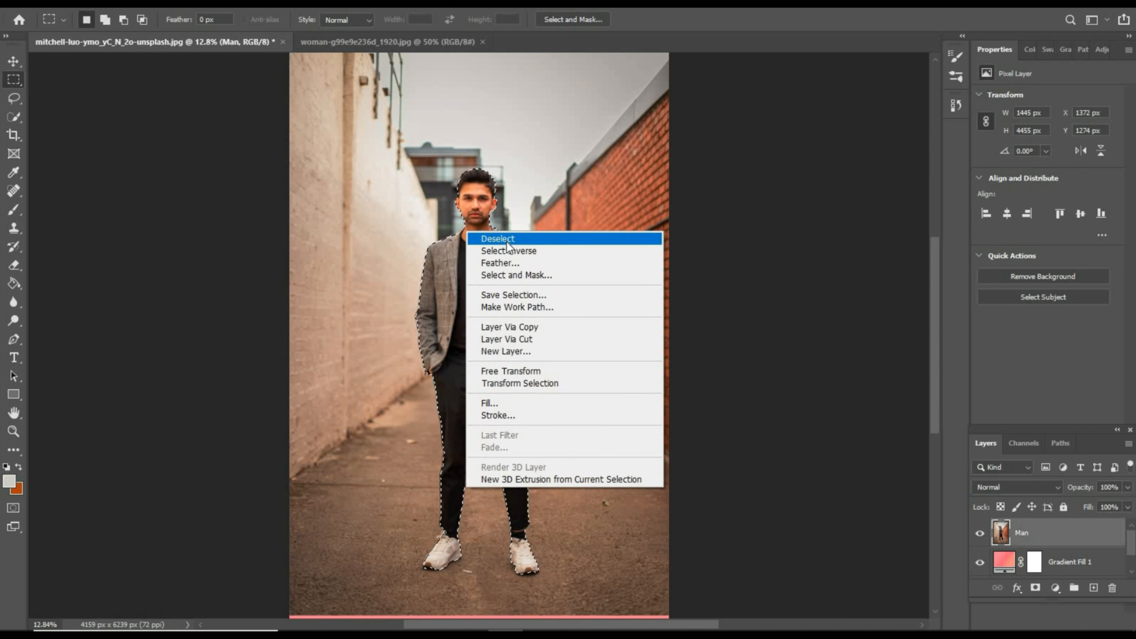
click(523, 327)
click(979, 562)
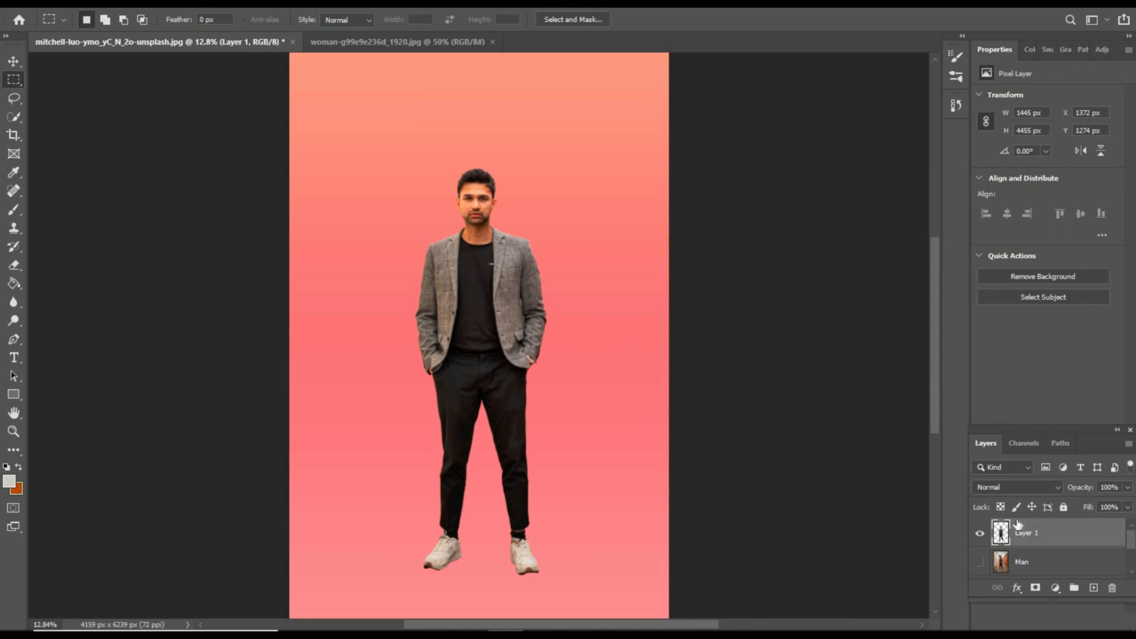
click(979, 562)
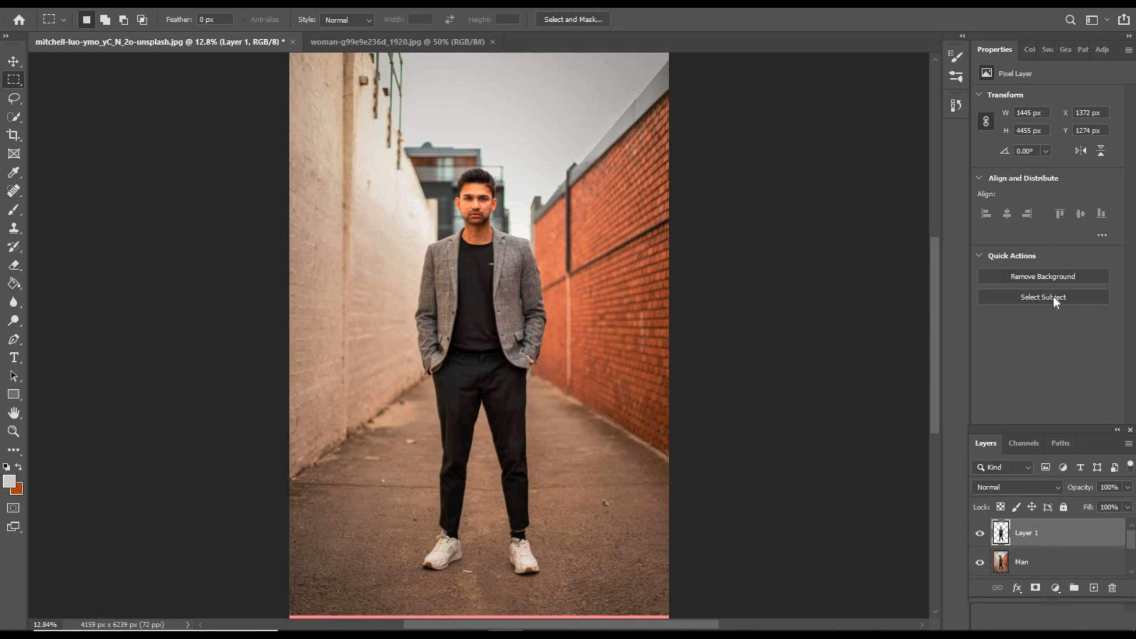
- Undo the copy to a new layer and deselect the man
scroll(1043, 555, down, 1)
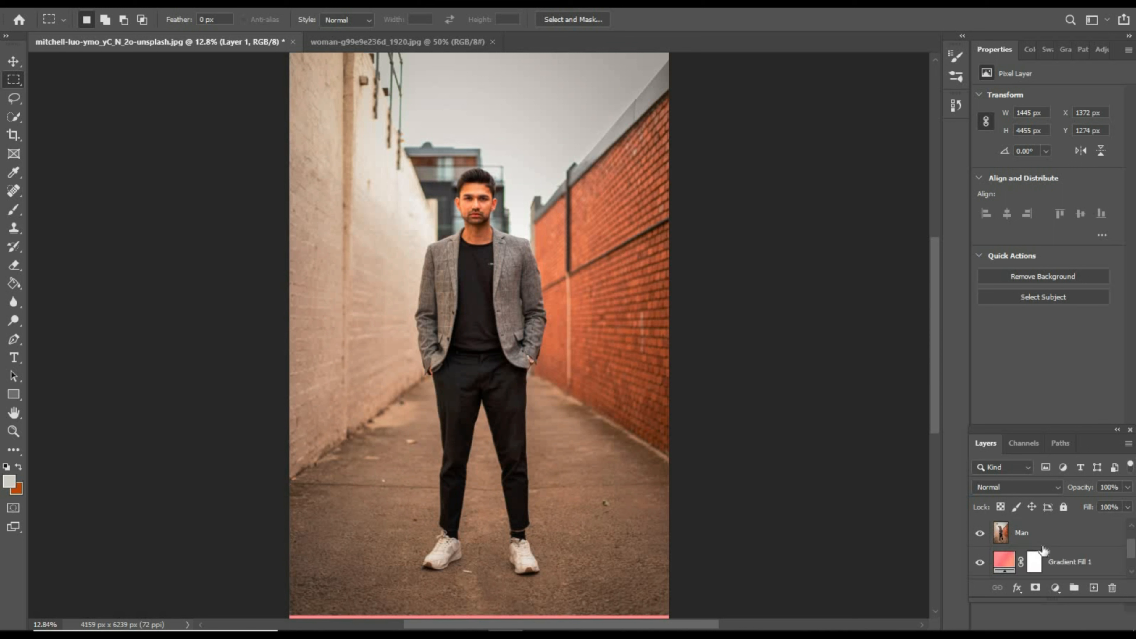
scroll(1044, 550, up, 1)
key(ctrl+z)
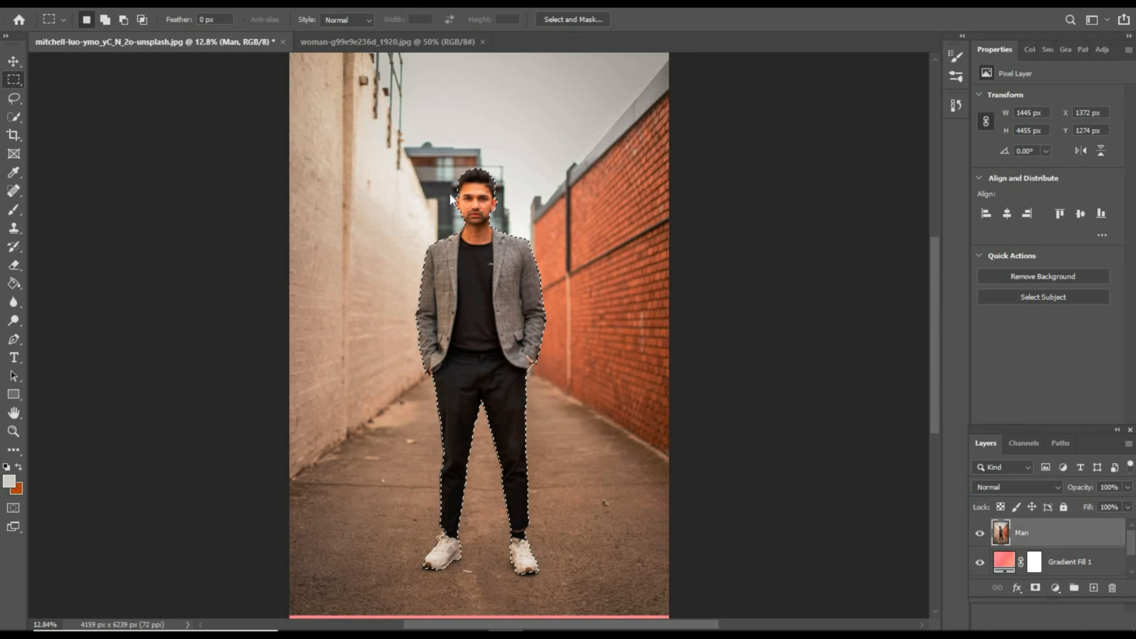
right_click(451, 199)
click(465, 190)
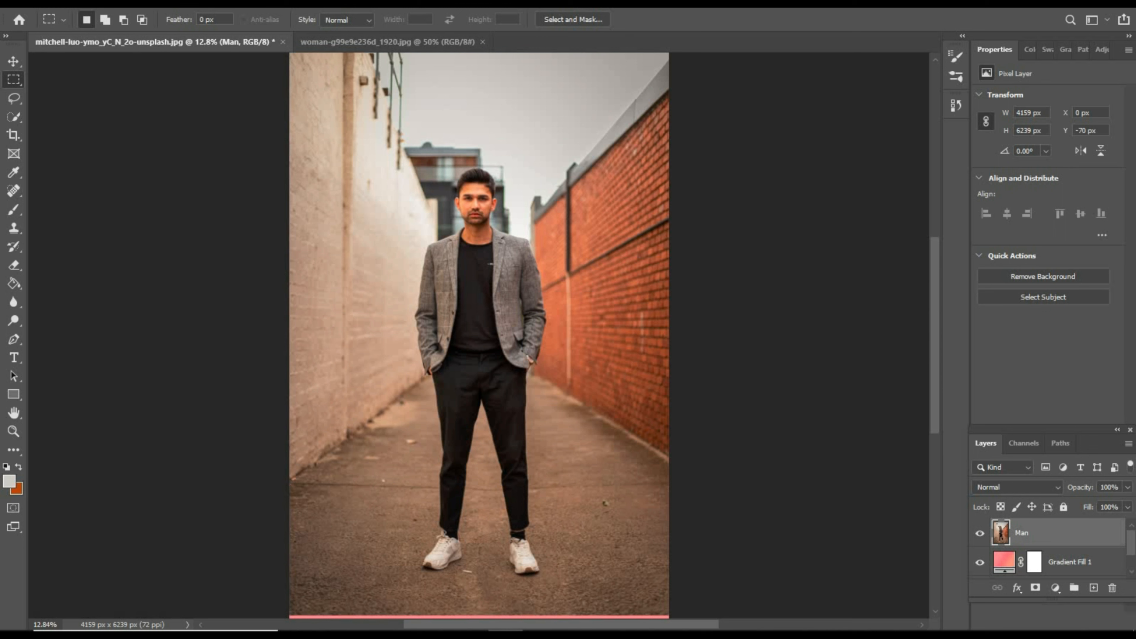
- Select the man as the subject in Select and Mask and output the selection as a layer mask
click(266, 3)
mouse_move(163, 3)
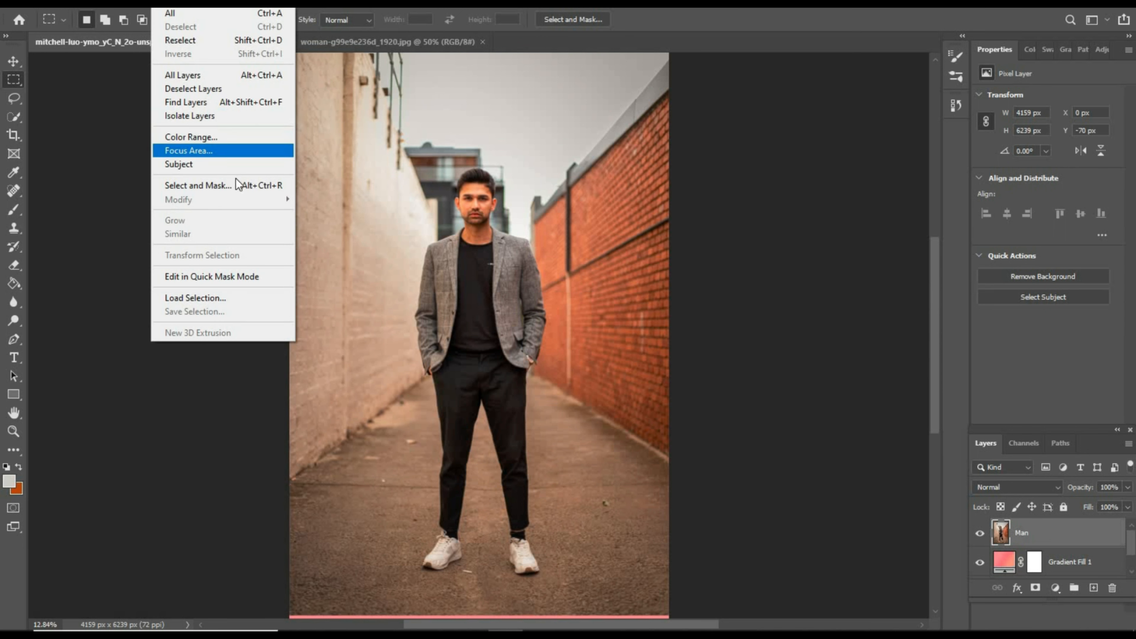
click(210, 184)
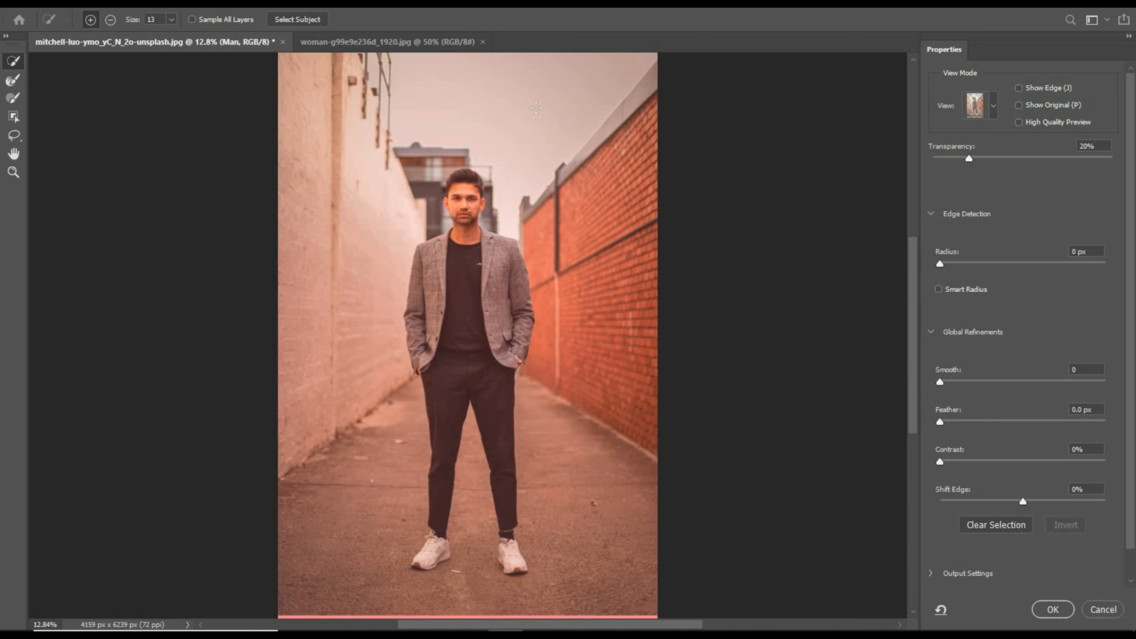
click(302, 21)
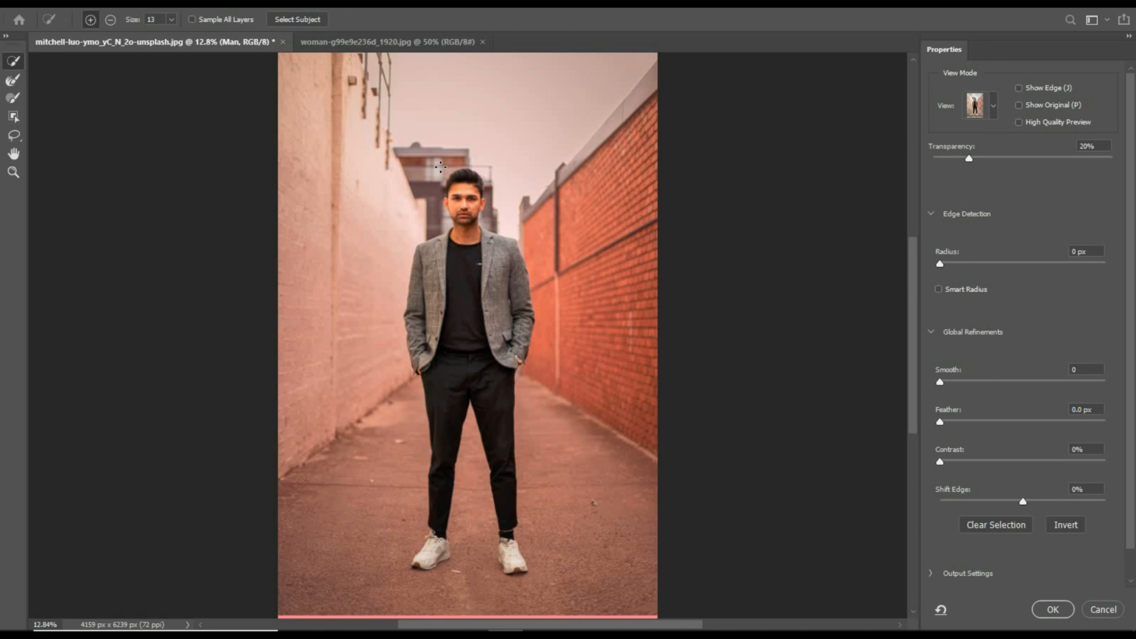
click(1050, 610)
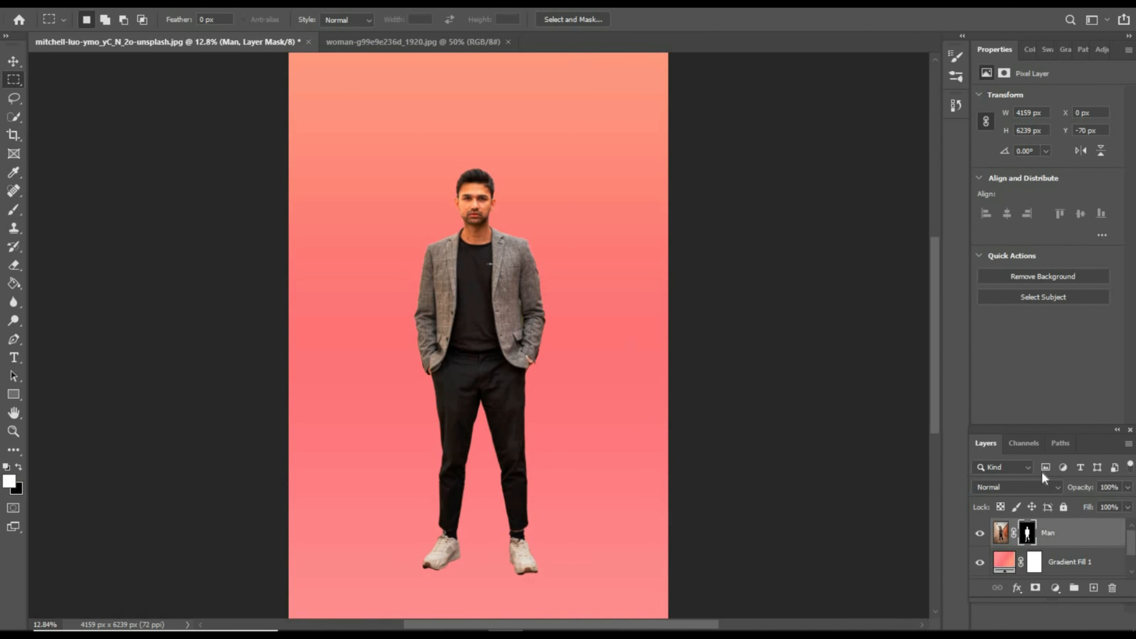
- Move the masked man straight up over the gradient to Y -250 px
click(13, 61)
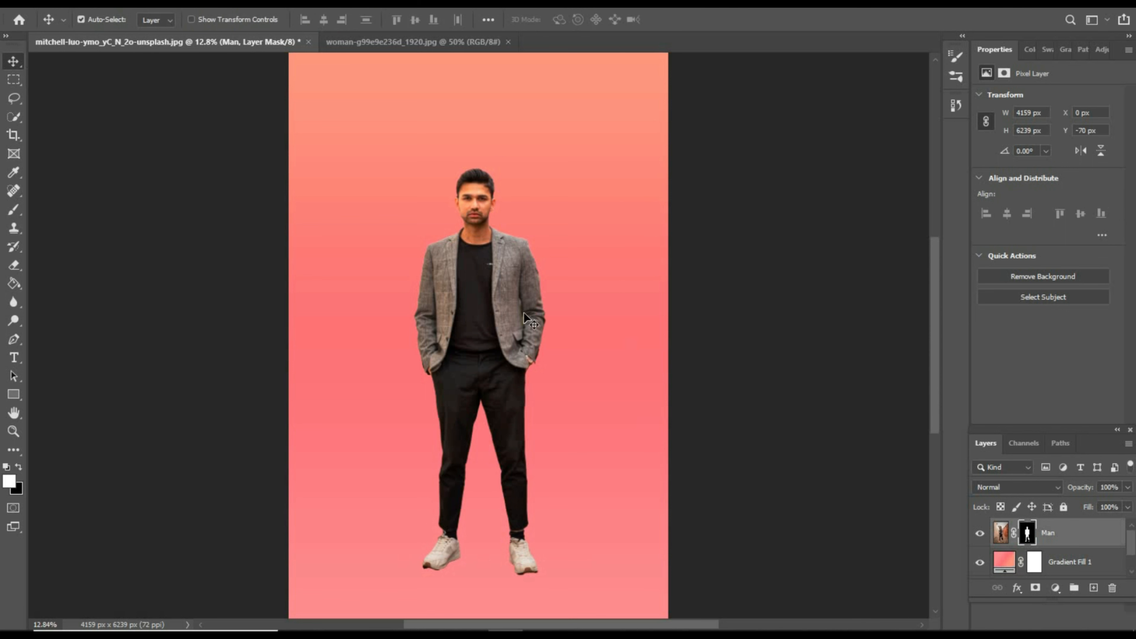
drag(535, 352, 482, 272)
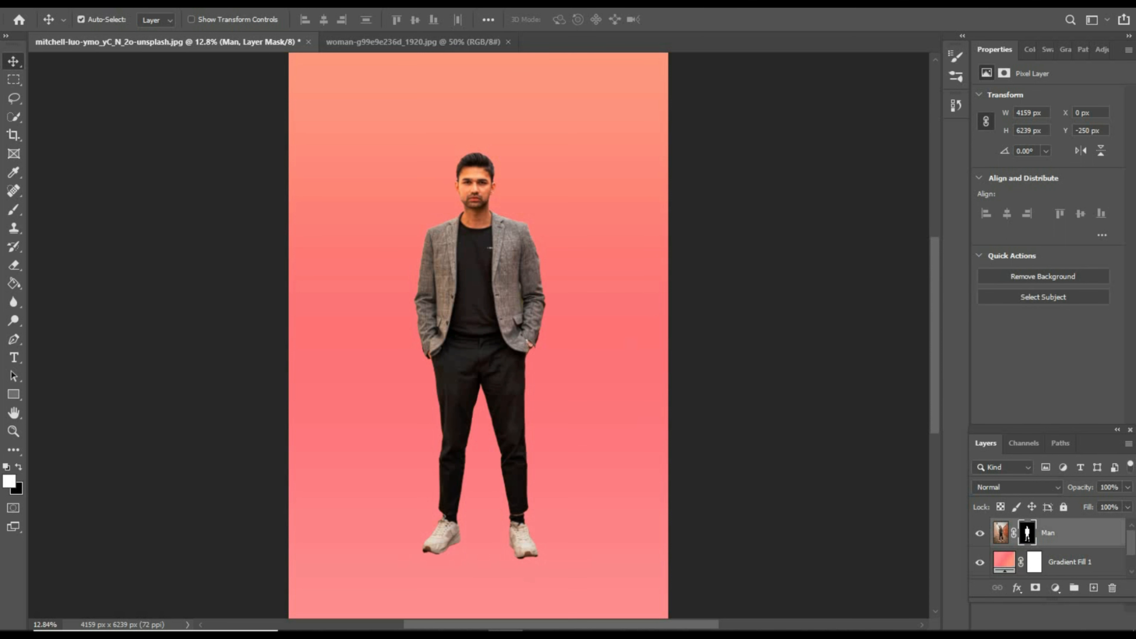
- Select the man as the subject on the unmasked Man layer
click(165, 2)
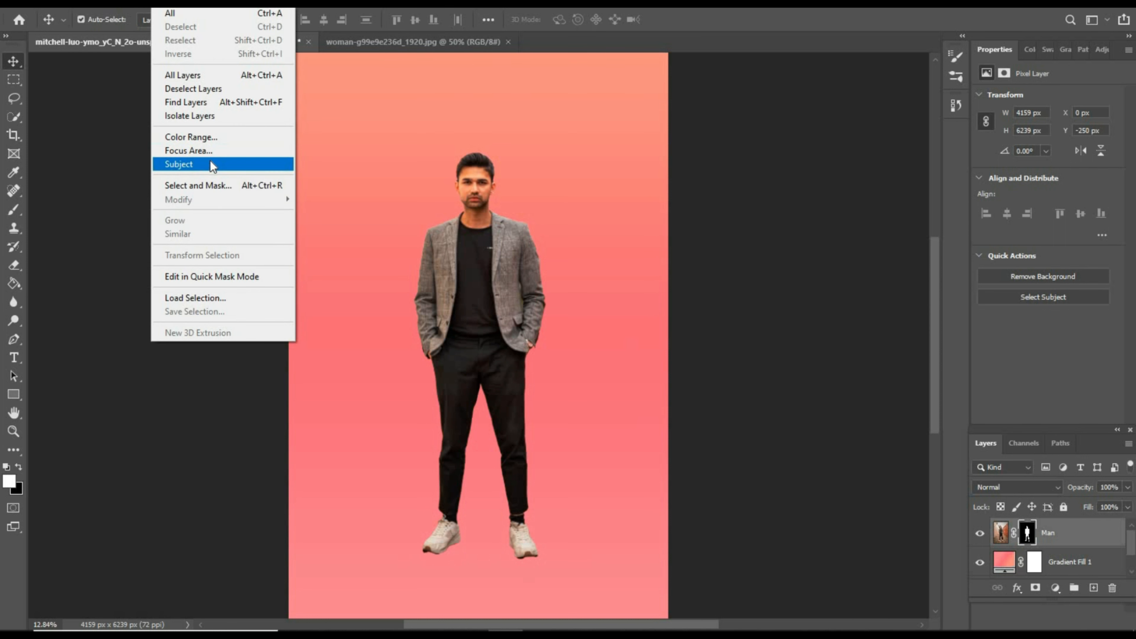
click(504, 240)
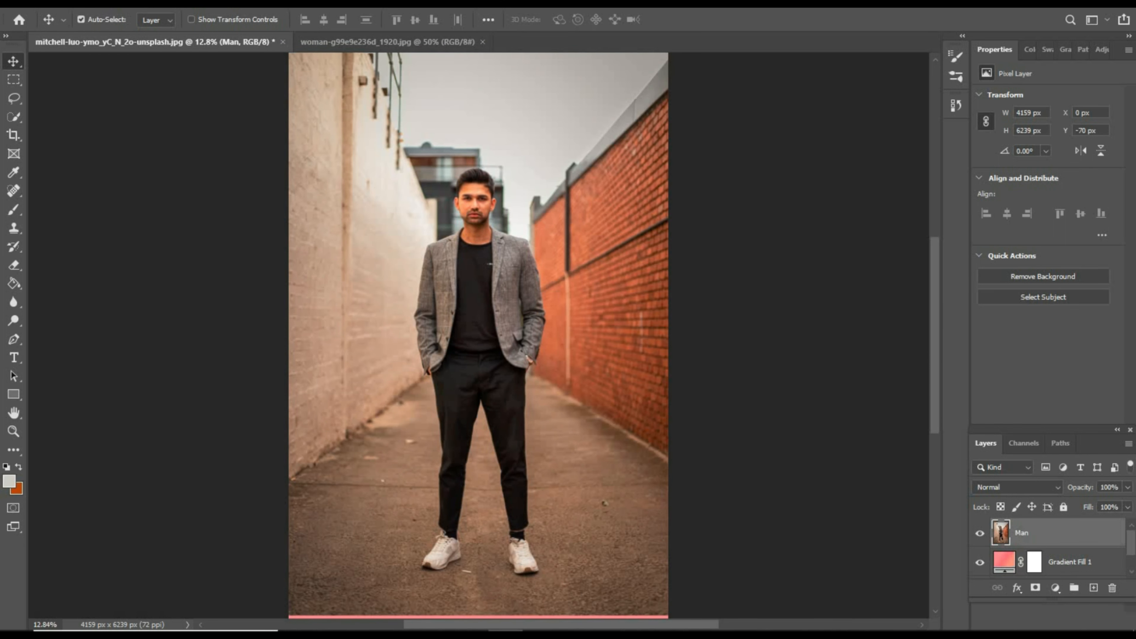
click(164, 4)
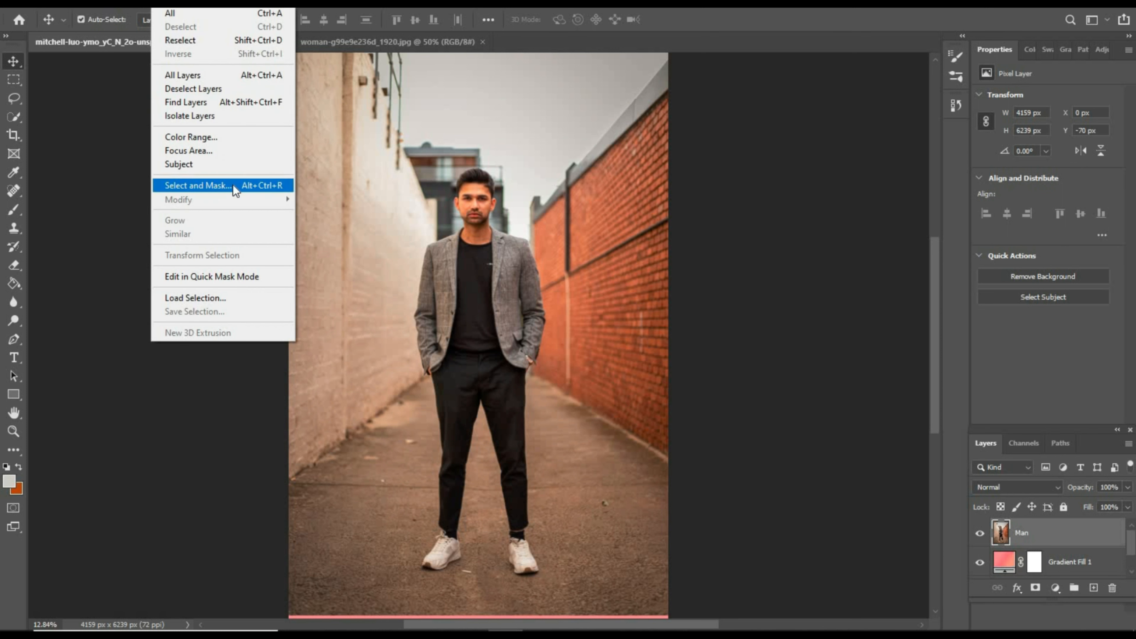
click(185, 162)
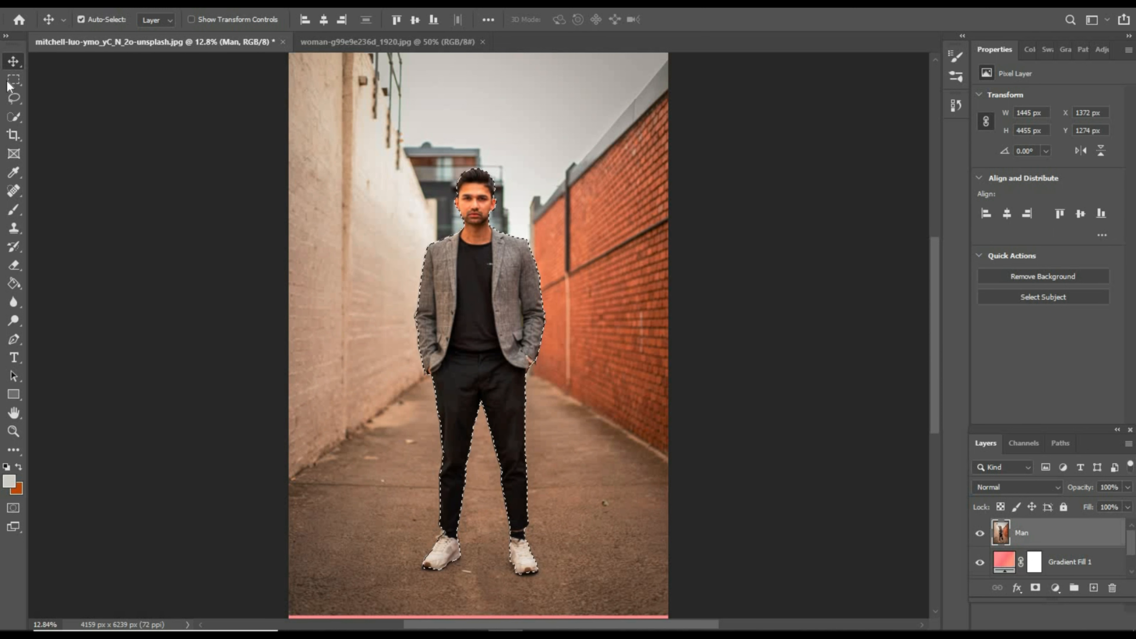
- Copy the selected man to a new layer and hide the original Man layer
key(m)
right_click(472, 263)
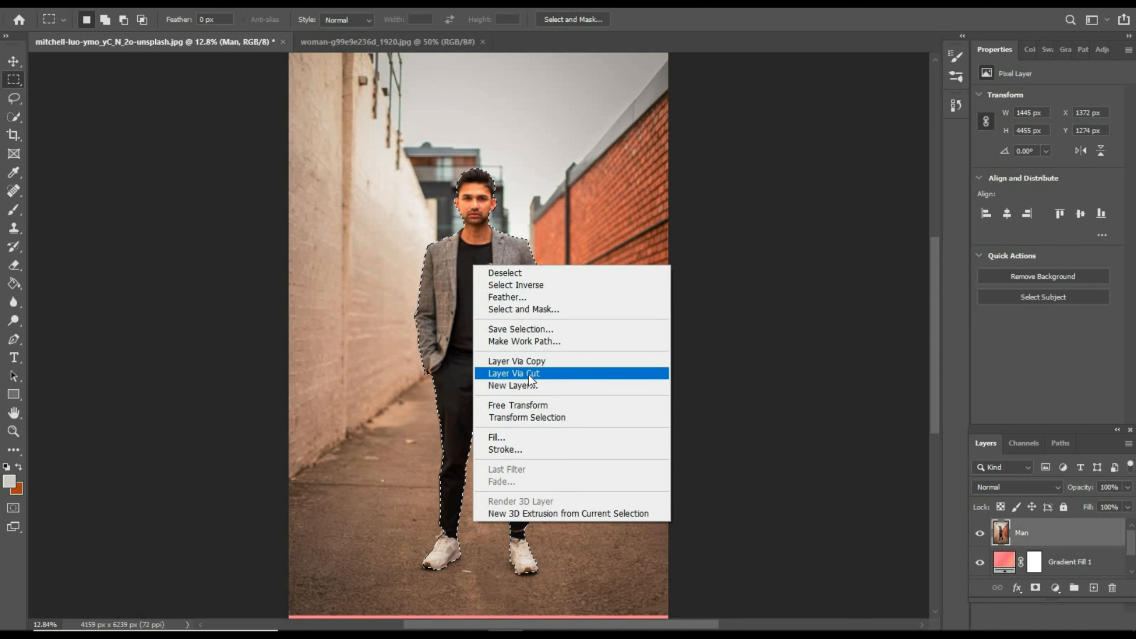
click(544, 364)
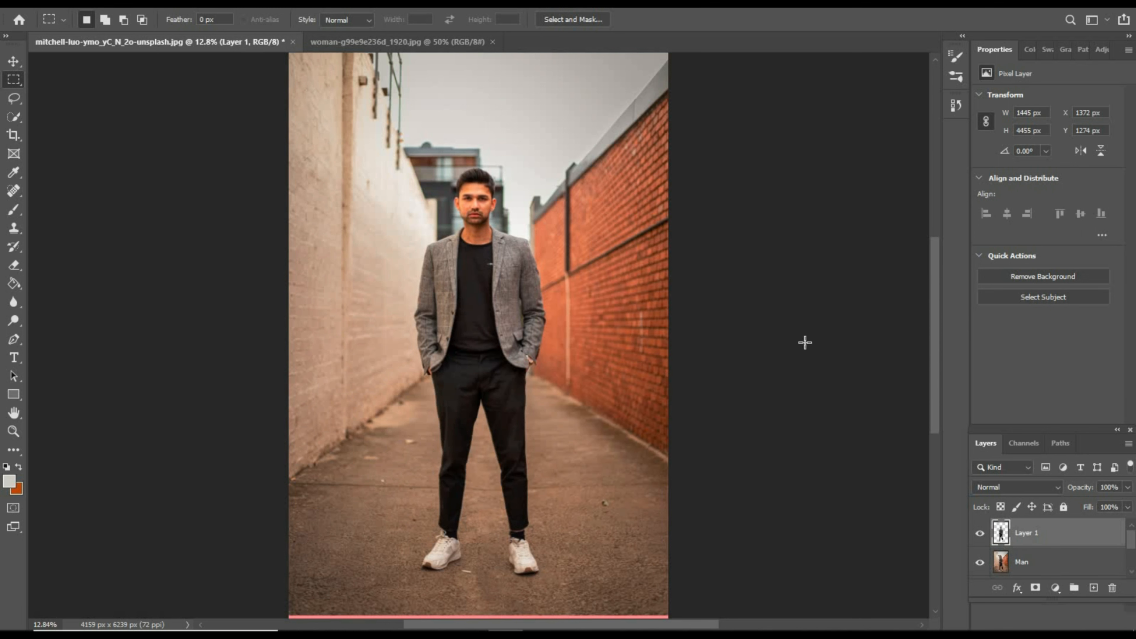
click(980, 562)
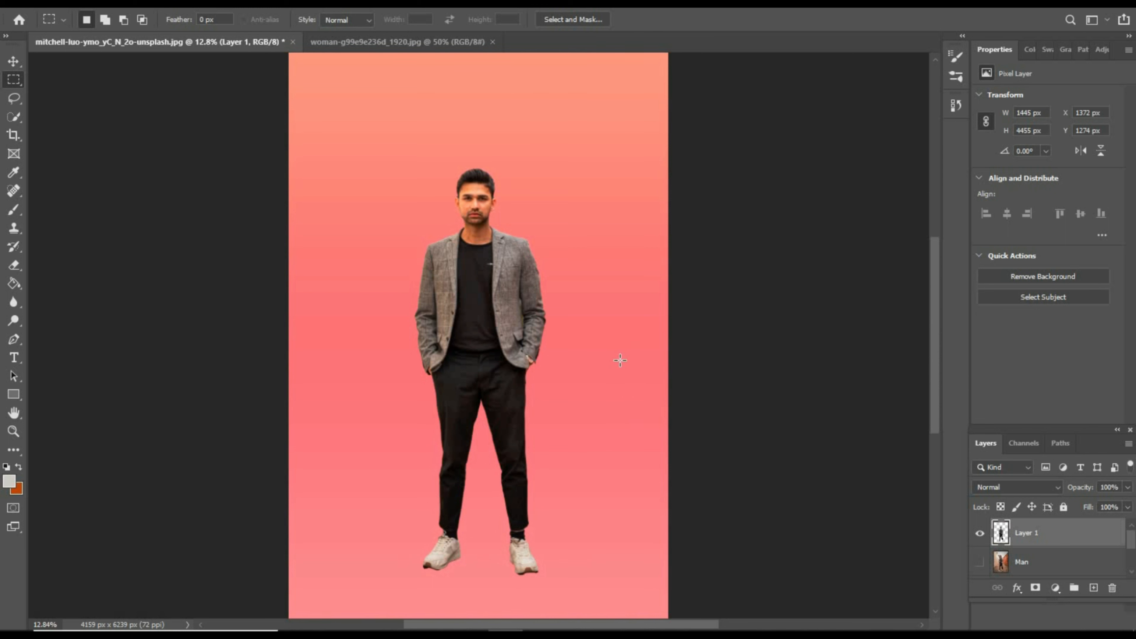
- Move the copied man over the gradient to X 1247 px, Y 1017 px and inspect the cutout's edges
click(13, 62)
drag(469, 294, 457, 269)
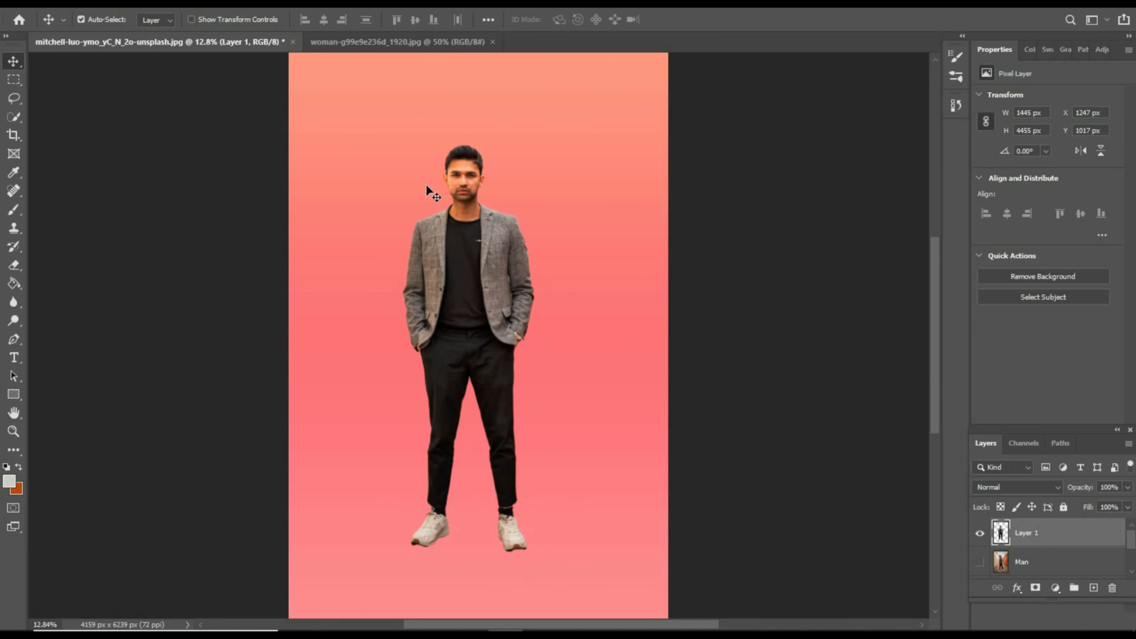
scroll(468, 217, up, 3)
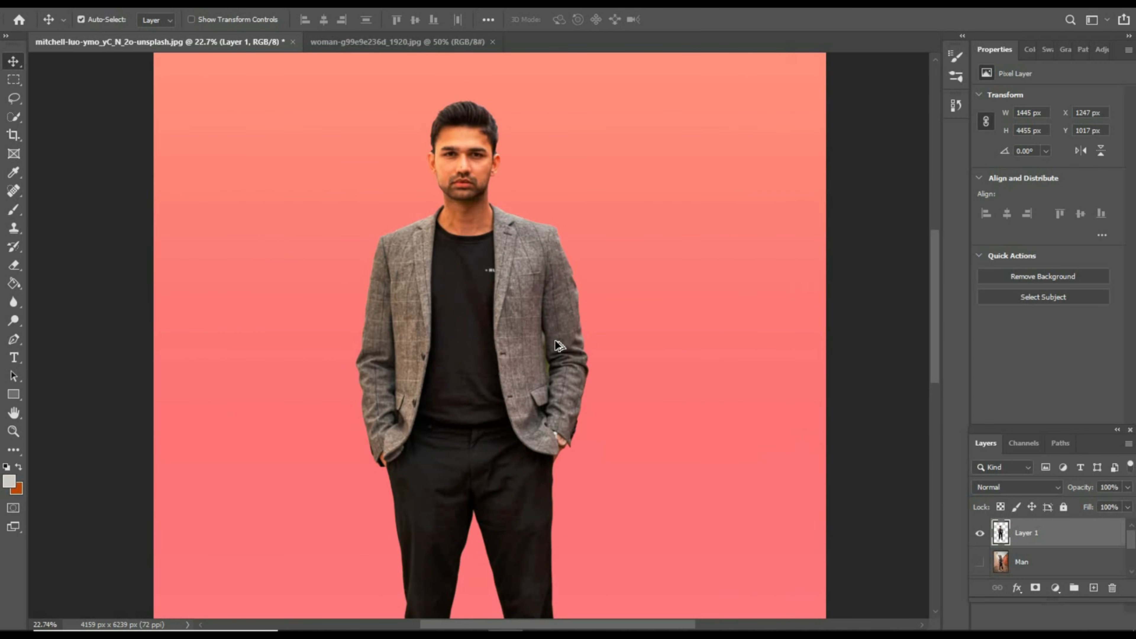
scroll(559, 345, down, 4)
scroll(554, 358, up, 1)
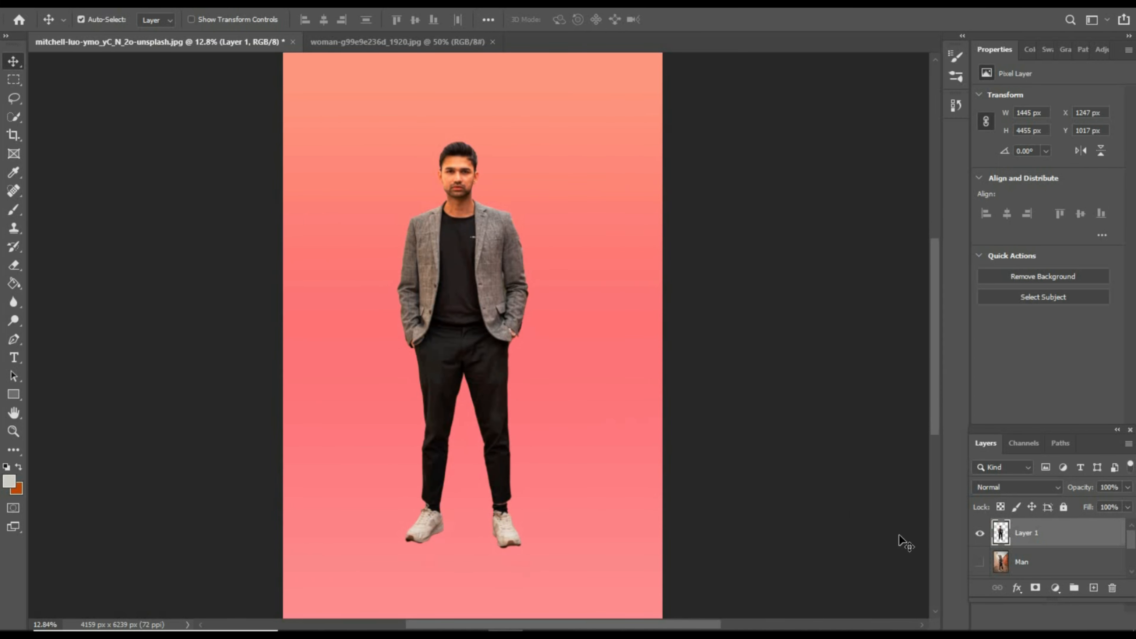
- Undo the move, the layer hiding and the copy to a new layer, and deselect the man
key(ctrl+z)
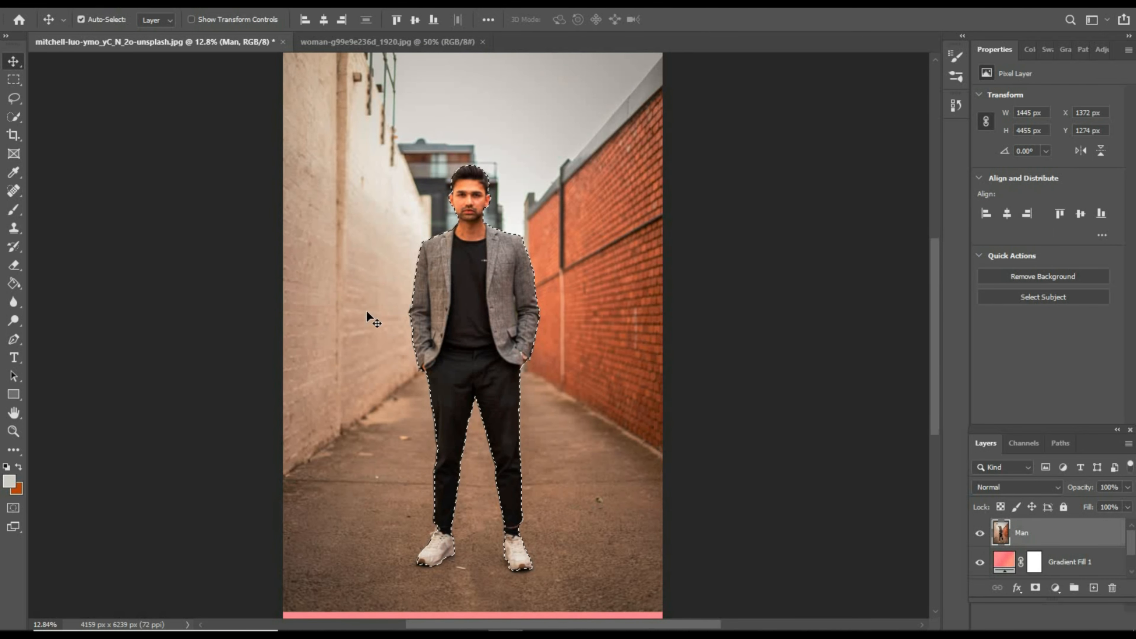
key(m)
right_click(439, 202)
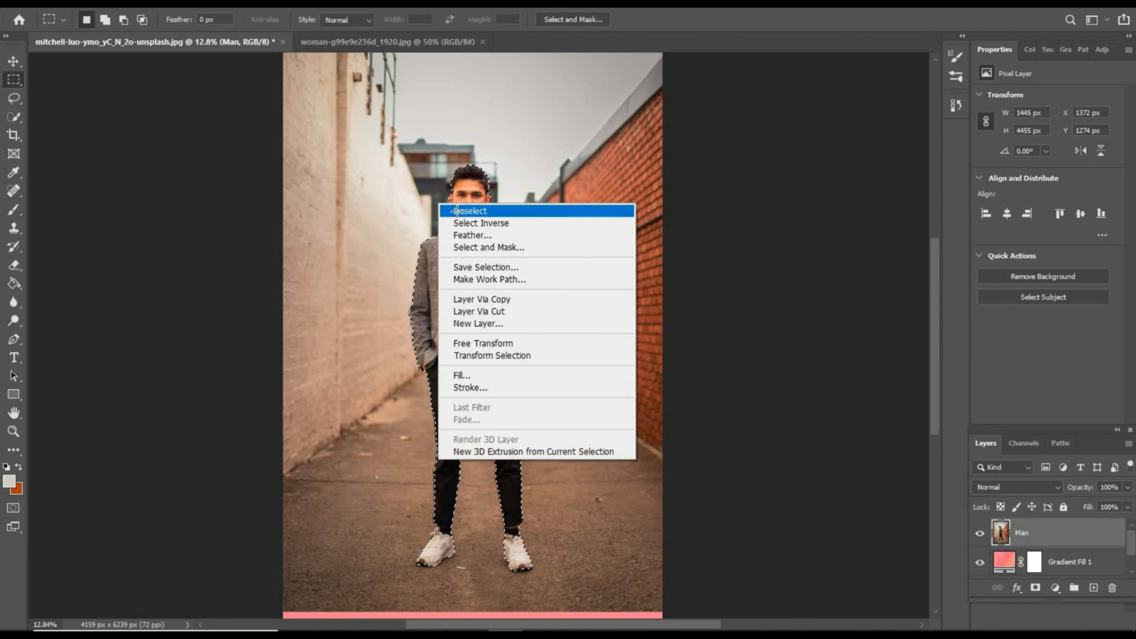
click(457, 211)
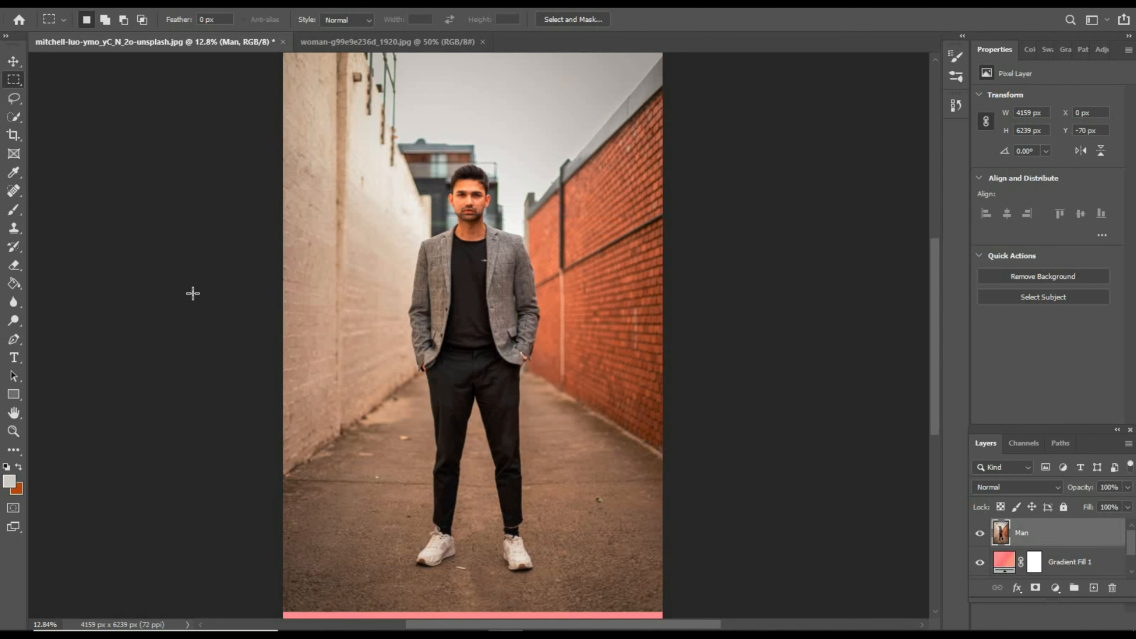
- Select the man's face, hair and neck on the Man layer with the Quick Selection tool
click(13, 117)
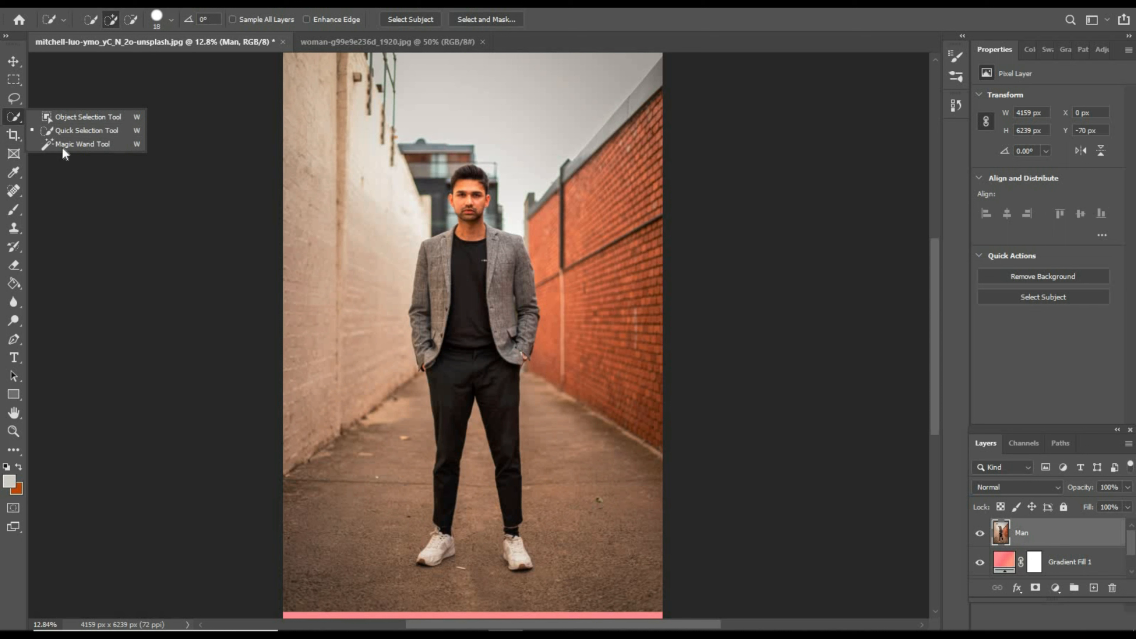
click(15, 118)
click(52, 128)
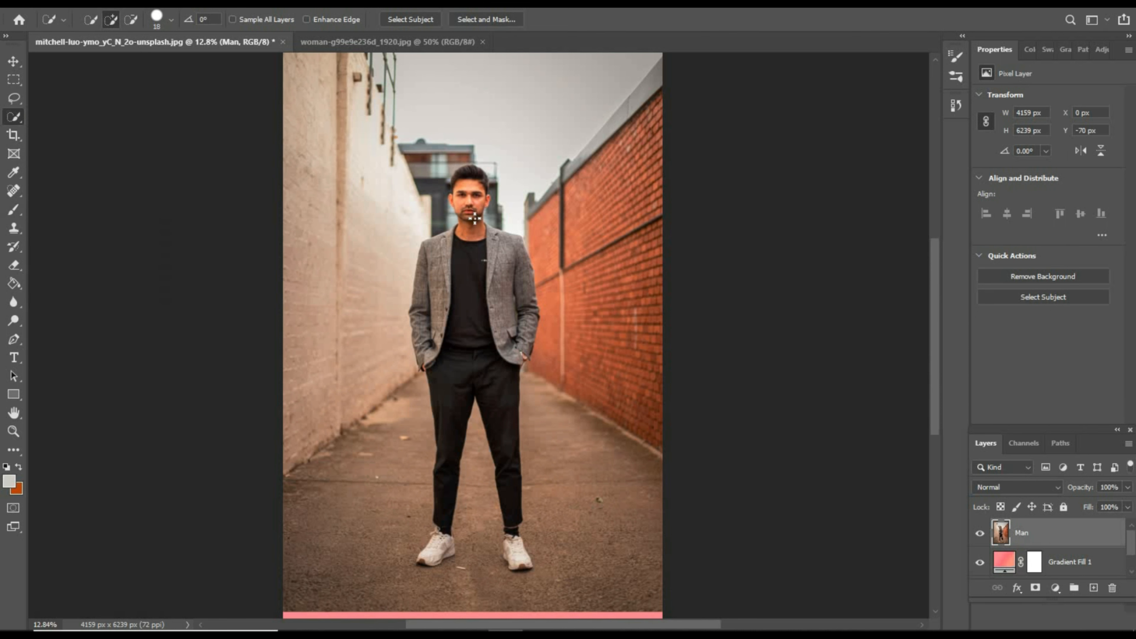
scroll(462, 197, up, 3)
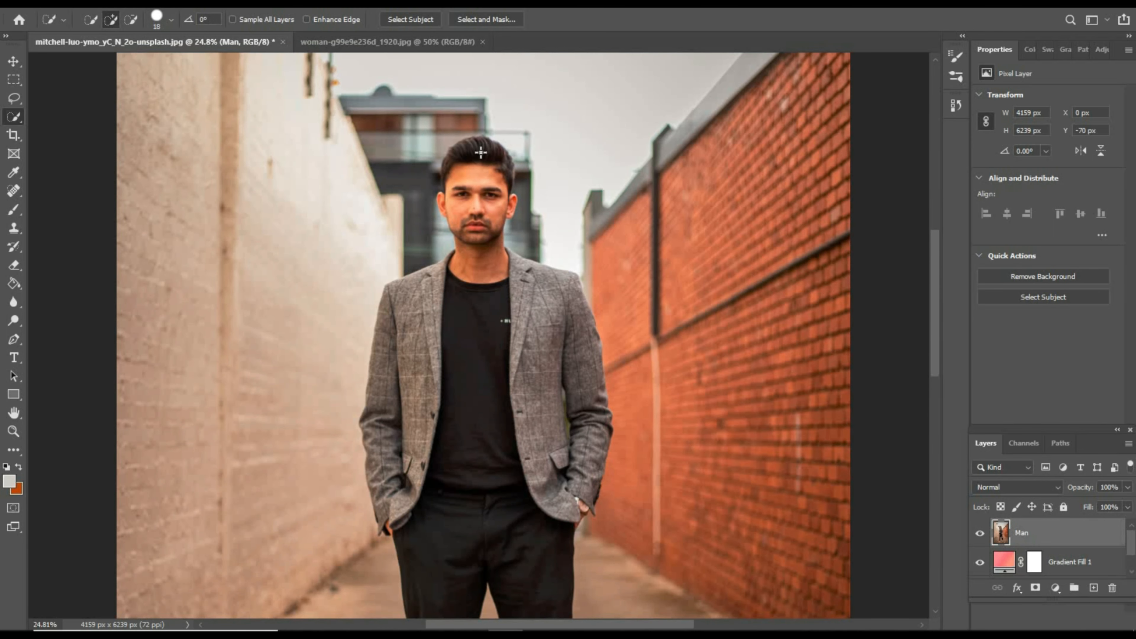
click(470, 212)
drag(445, 190, 516, 205)
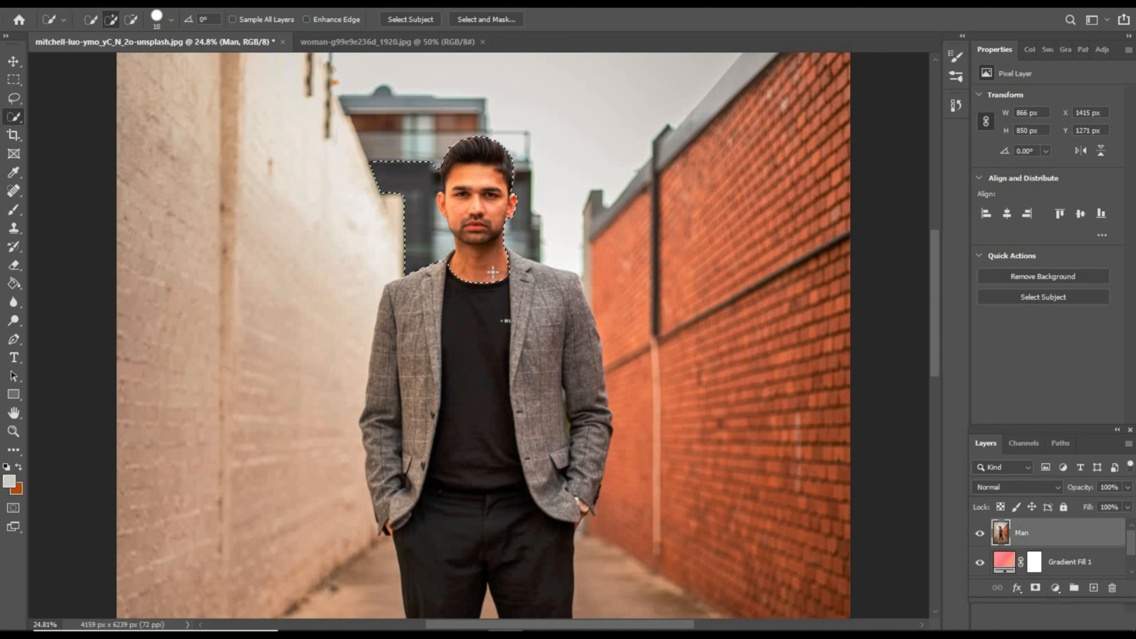
- Subtract the dark building area beside the man's head from the selection and check the outline around the face
click(131, 19)
mouse_move(418, 204)
mouse_down()
mouse_move(405, 233)
mouse_move(438, 240)
mouse_move(377, 189)
mouse_move(372, 165)
mouse_move(433, 233)
mouse_move(425, 168)
mouse_up()
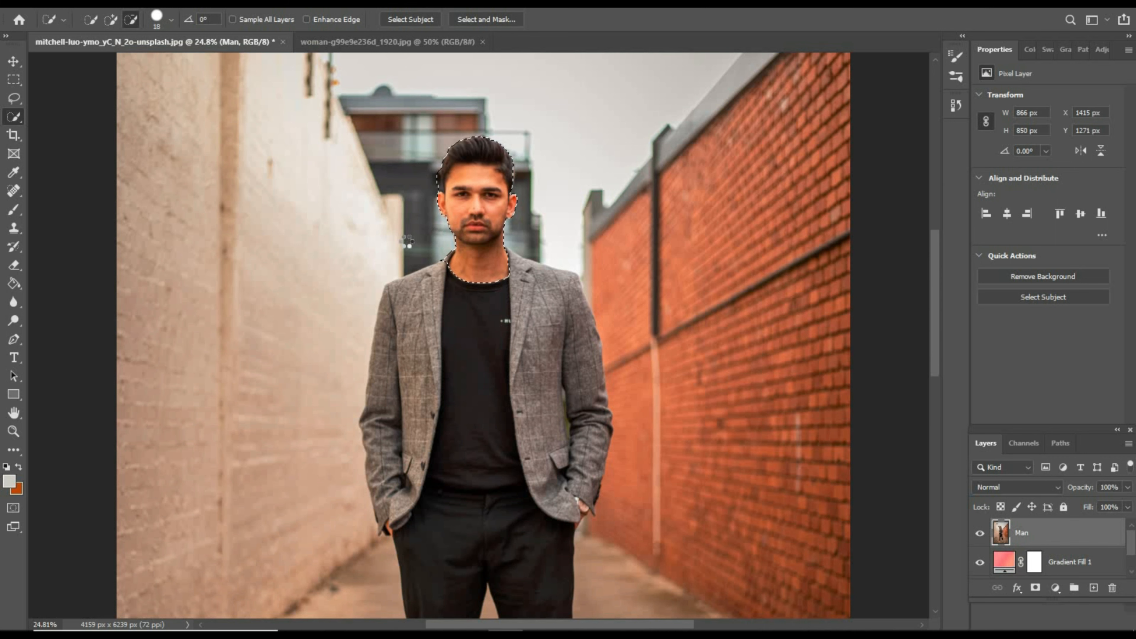
scroll(408, 239, down, 1)
scroll(439, 144, up, 5)
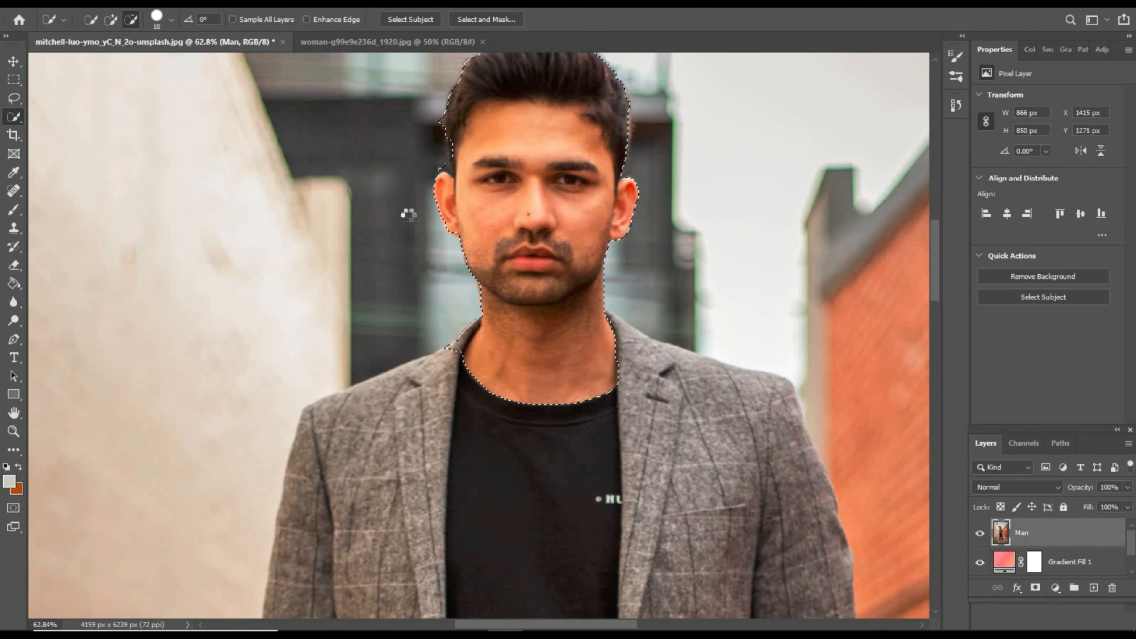
scroll(408, 214, down, 4)
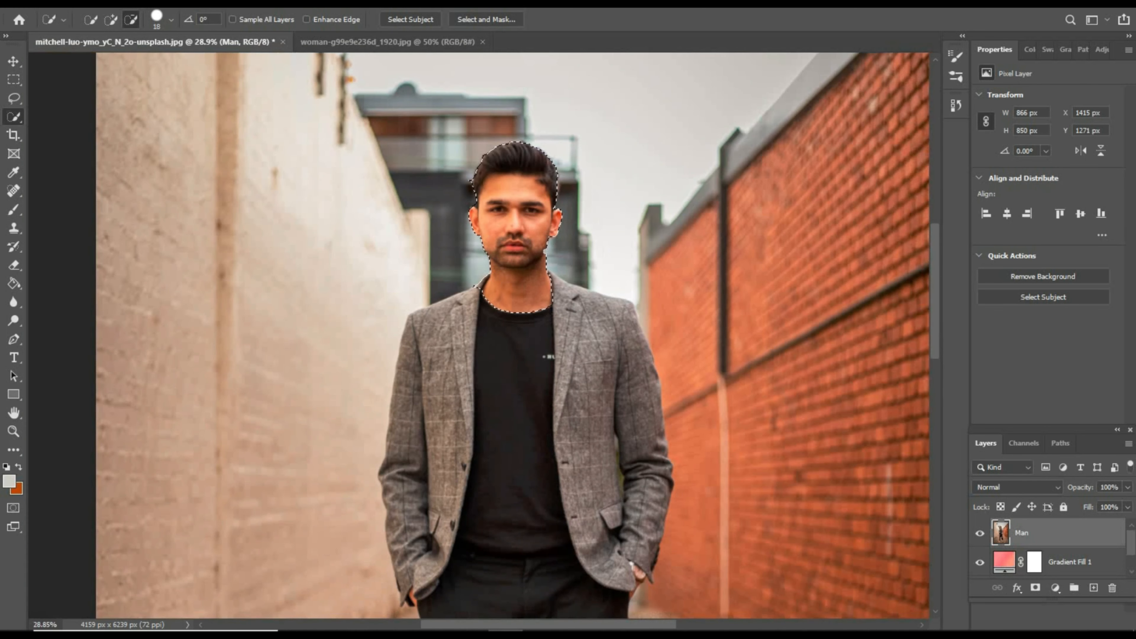
scroll(534, 420, down, 1)
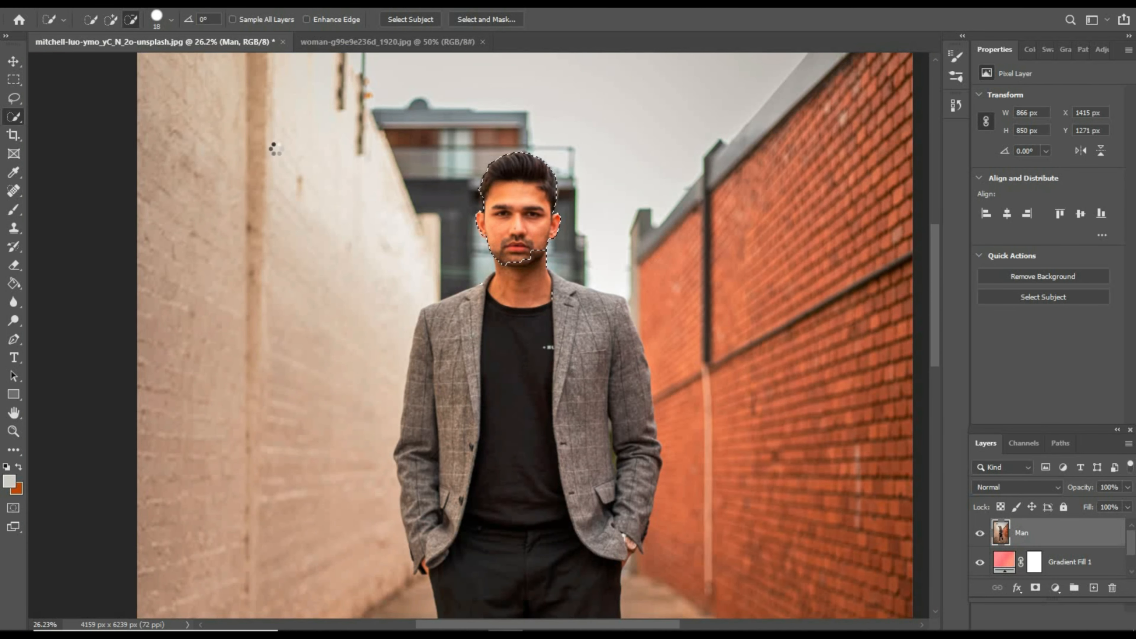
- Add the man's shirt, jacket and trousers to the quick selection
click(111, 19)
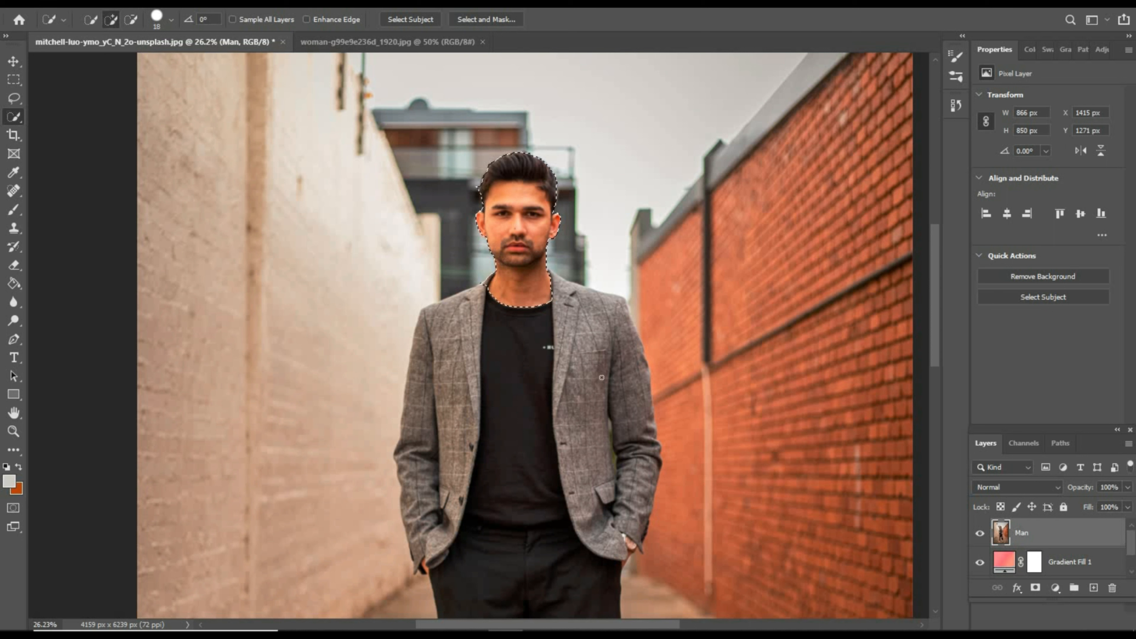
mouse_move(519, 331)
mouse_down()
mouse_move(491, 550)
mouse_move(441, 549)
mouse_move(420, 510)
mouse_up()
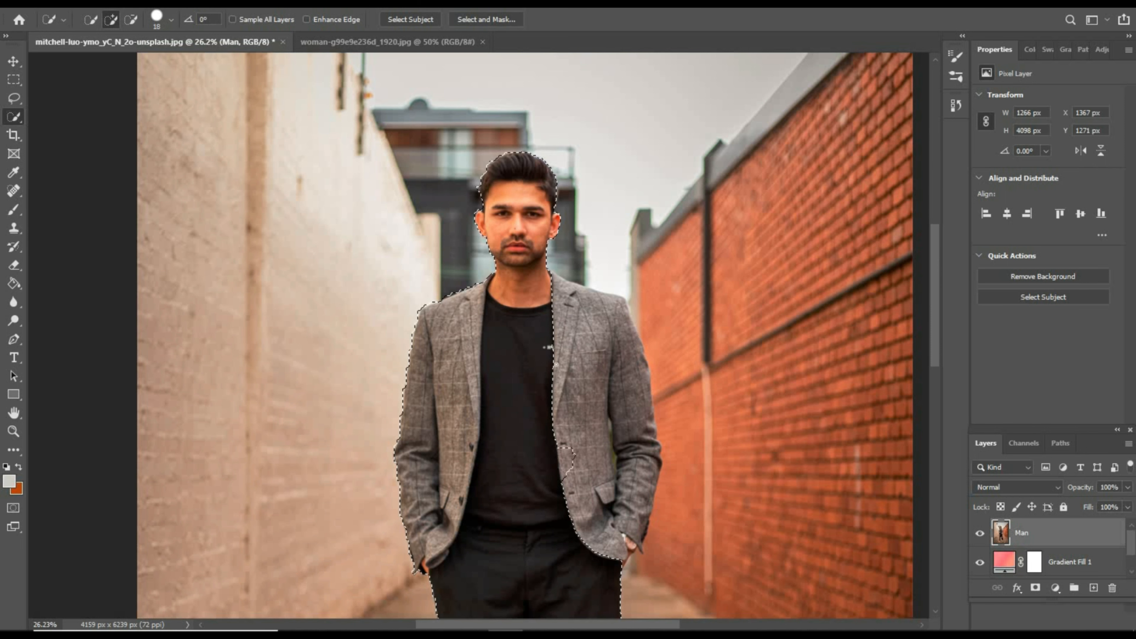
drag(547, 346, 573, 354)
- Add both of the man's white shoes to the quick selection
scroll(573, 357, down, 3)
scroll(578, 388, down, 3)
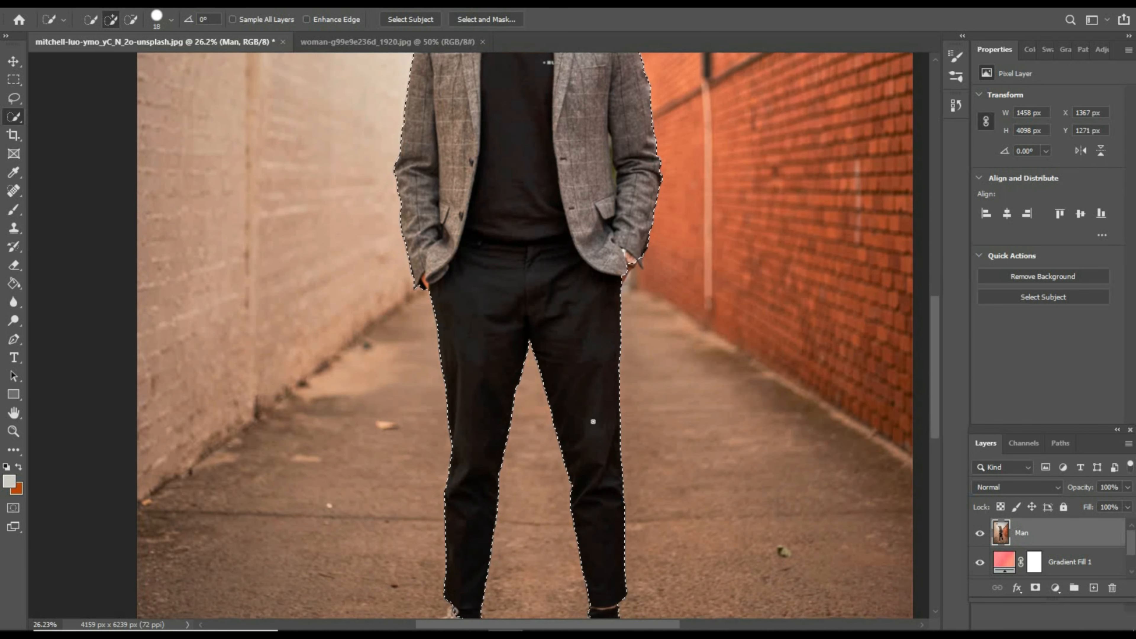
scroll(590, 429, down, 3)
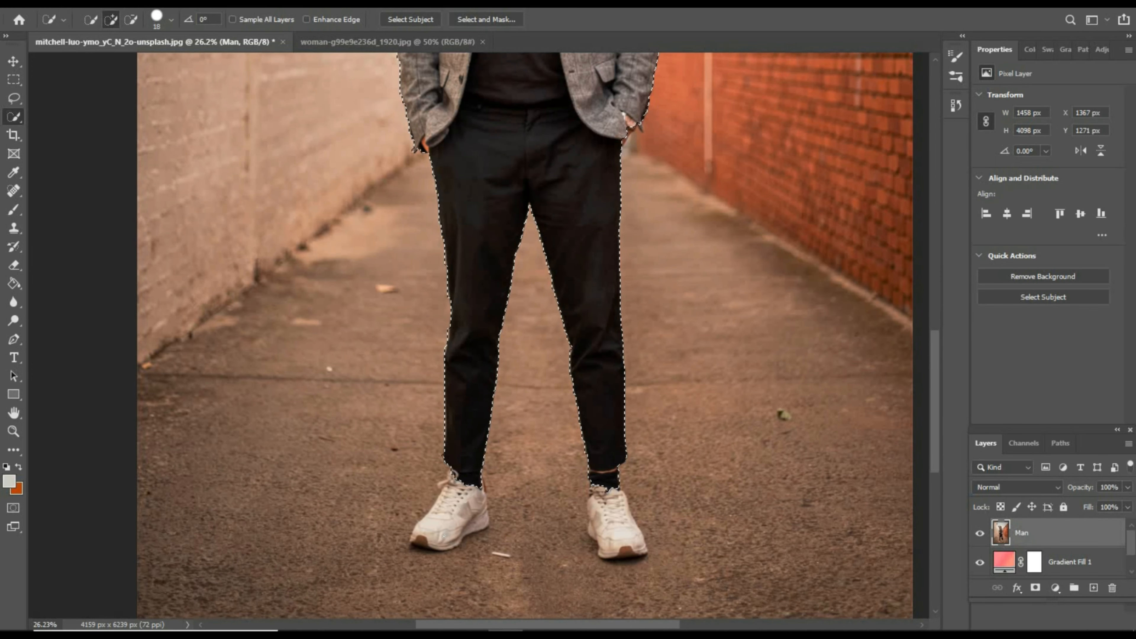
click(443, 536)
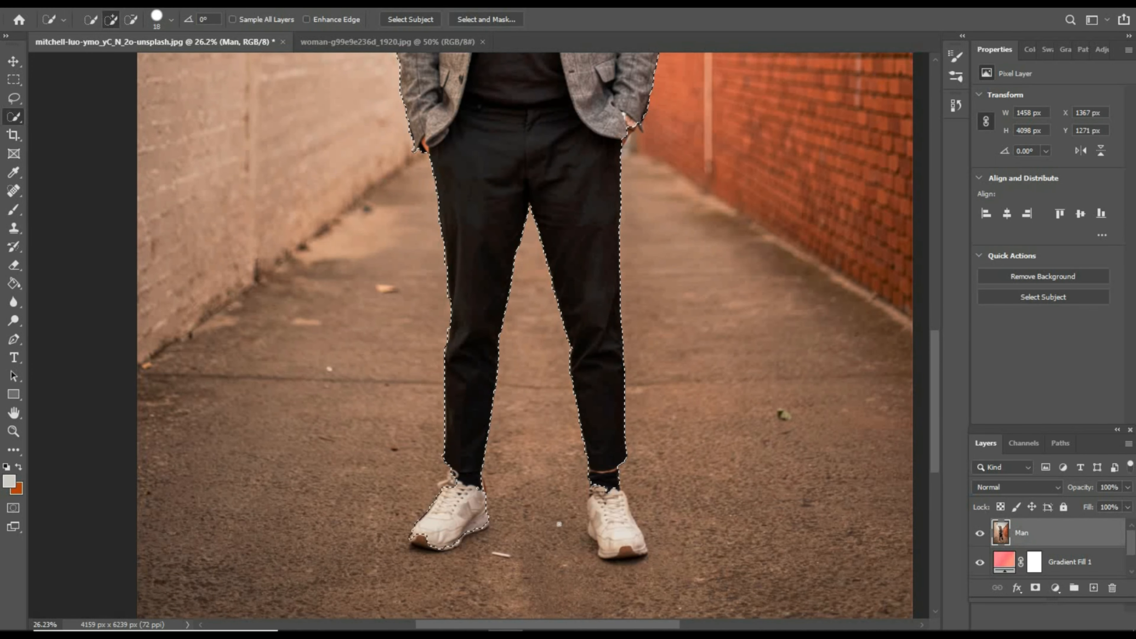
click(627, 537)
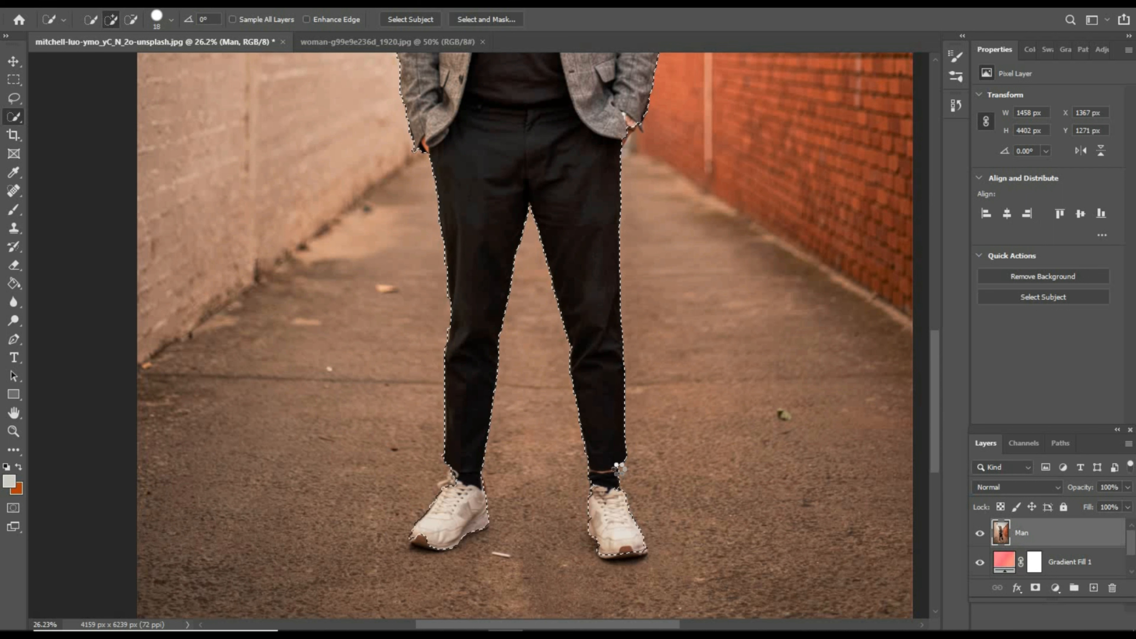
click(420, 541)
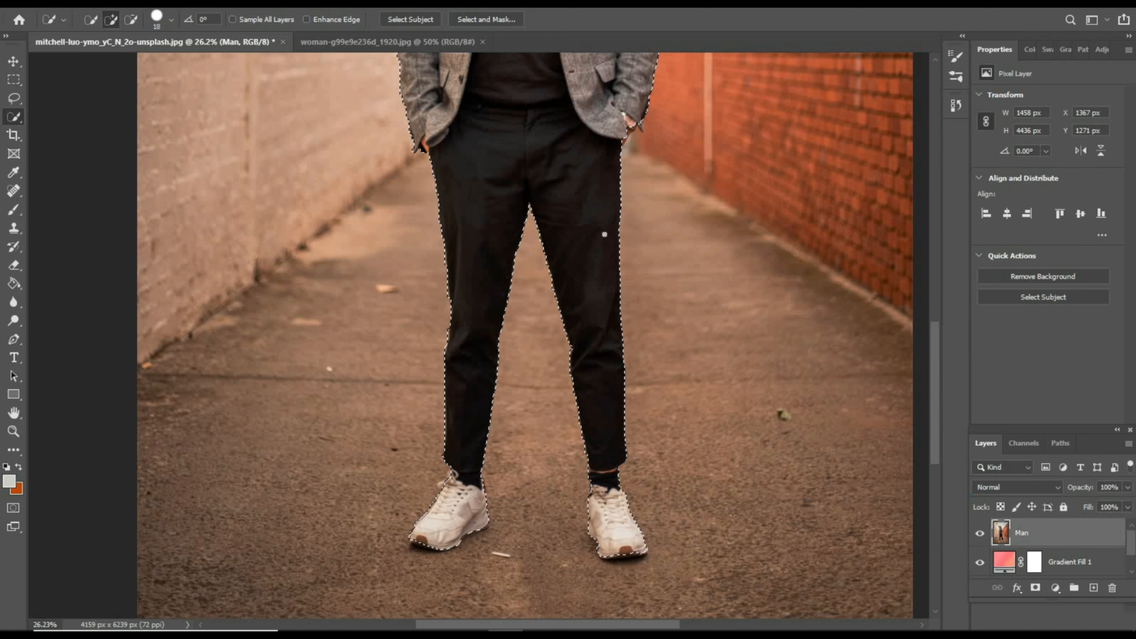
- Subtract the building area between the man's head and the shoulder nearest the brick wall from the selection
scroll(604, 234, up, 10)
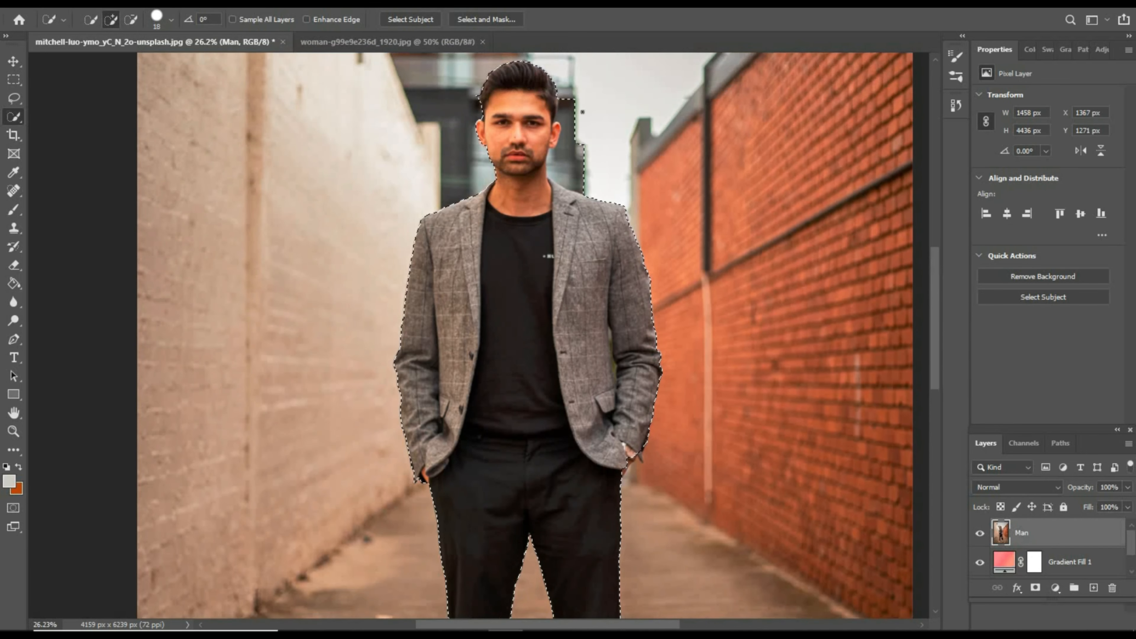
scroll(582, 111, up, 2)
key(alt)
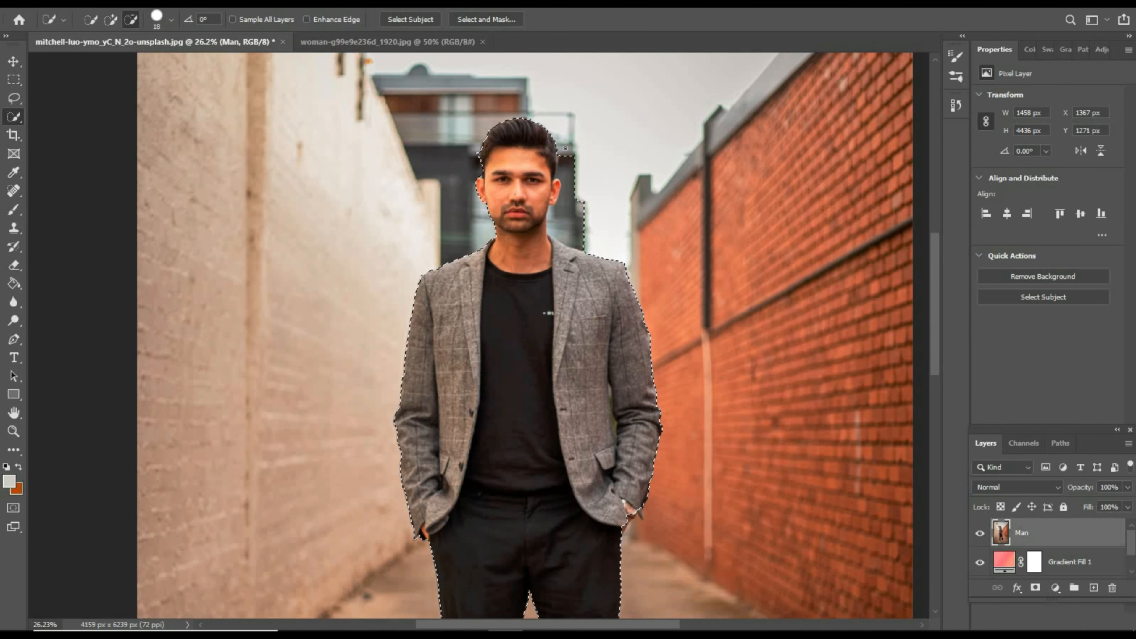
alt+click(572, 204)
scroll(554, 295, down, 1)
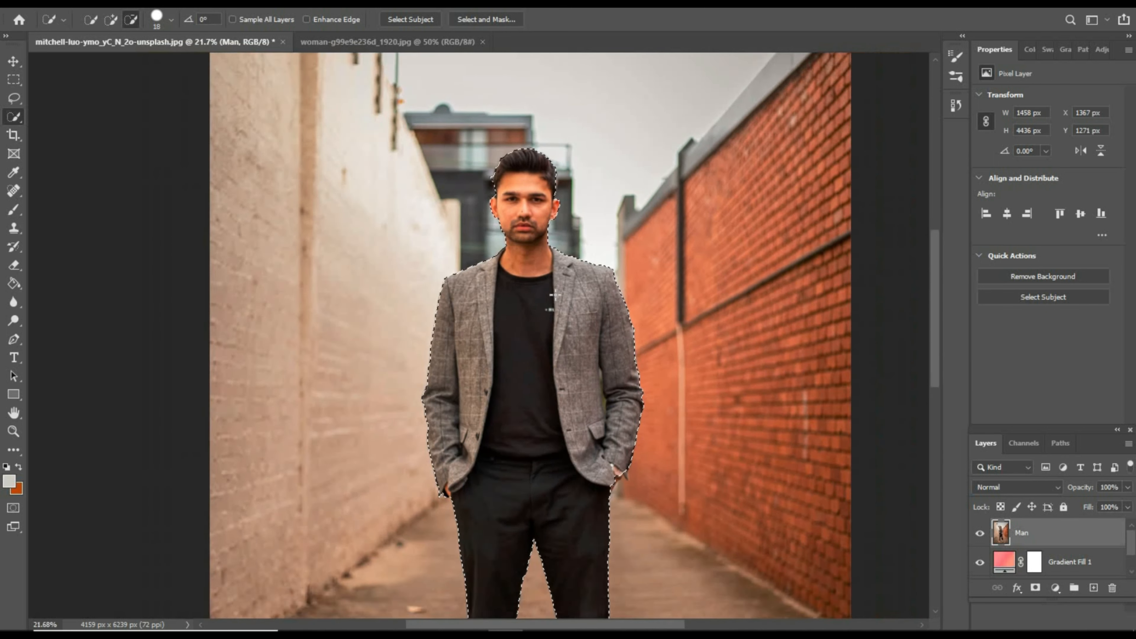
scroll(554, 294, down, 2)
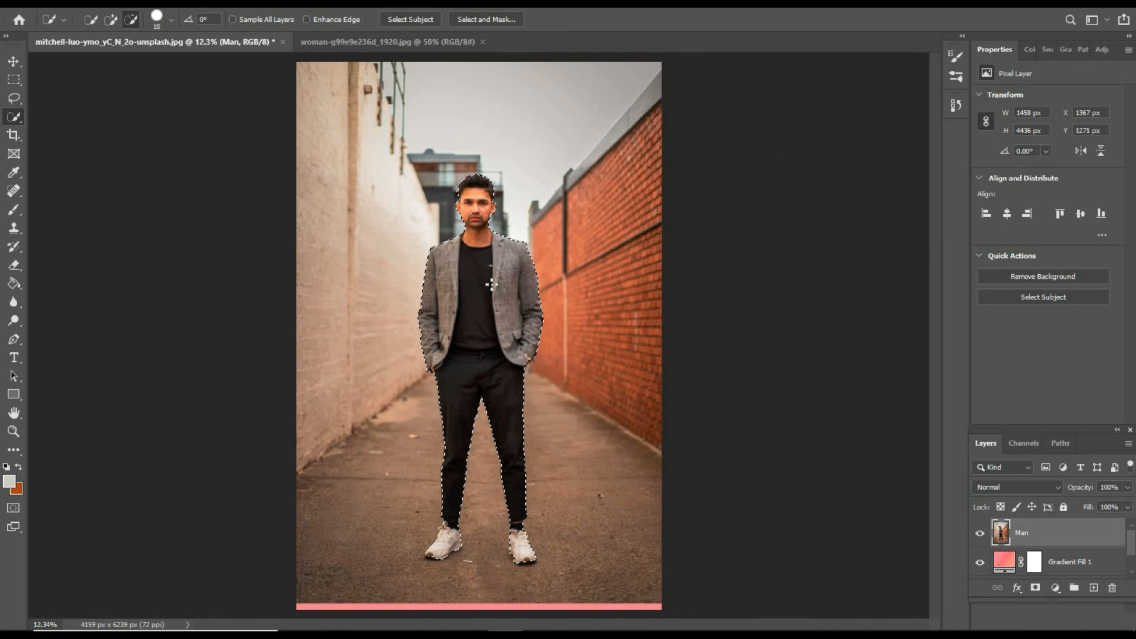
- Copy the quick selection of the man to a new layer and hide the Man layer
right_click(496, 259)
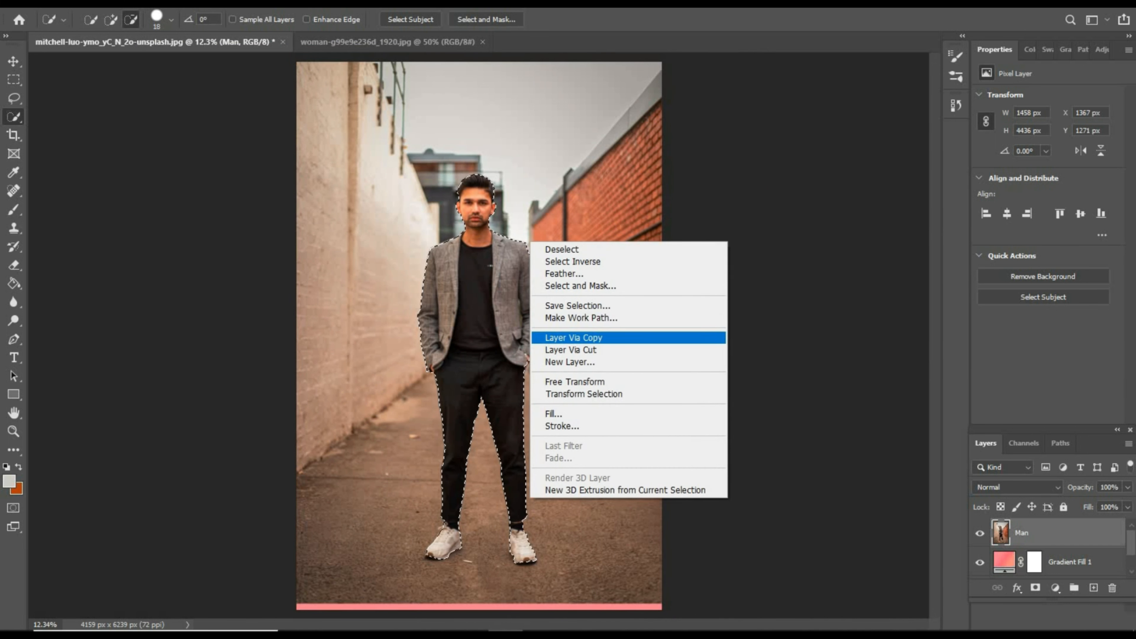
click(698, 338)
click(980, 563)
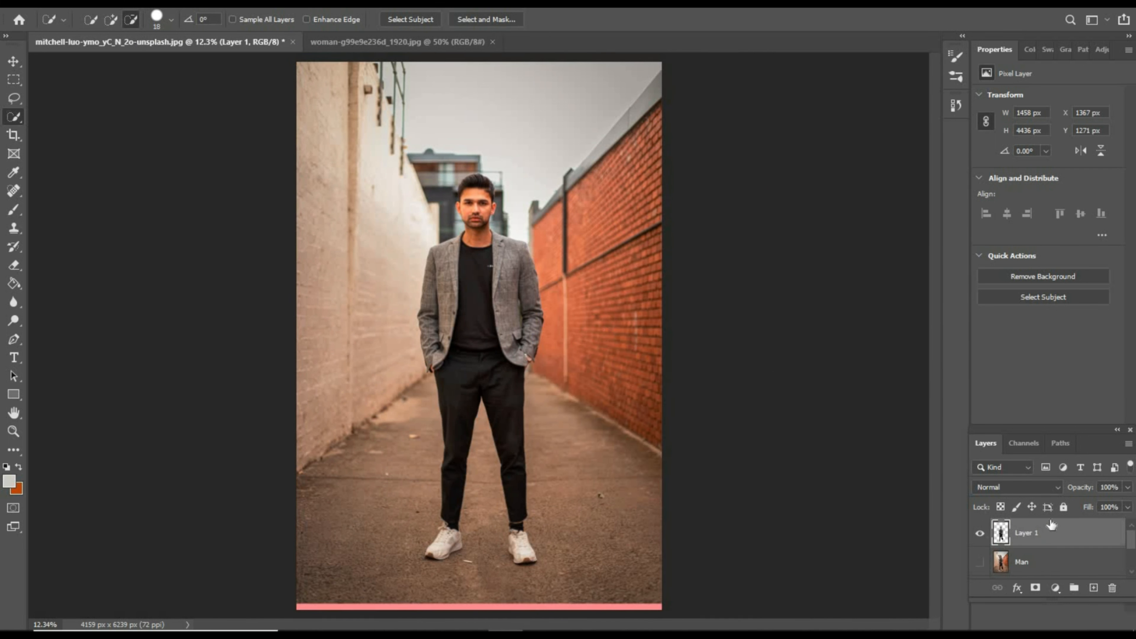
- Move the cut-out man straight up over the gradient to Y 1117 px
click(14, 61)
drag(617, 314, 501, 315)
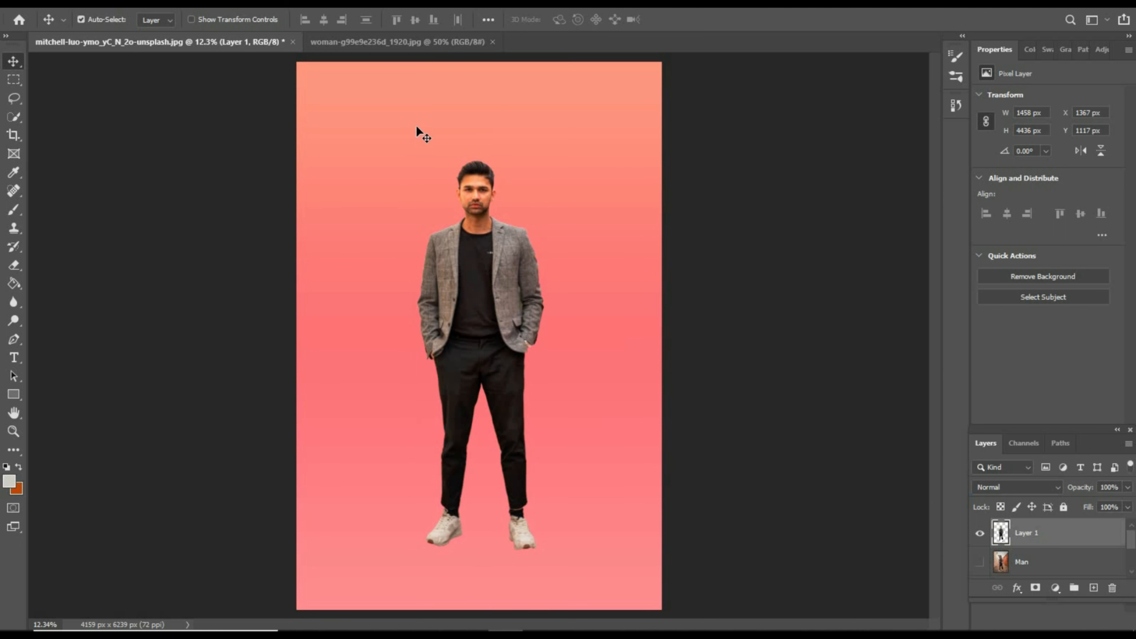
- In the woman's image, start a Pen Tool path at her shoulder hair and trace up the hair edge beside the background people
click(404, 44)
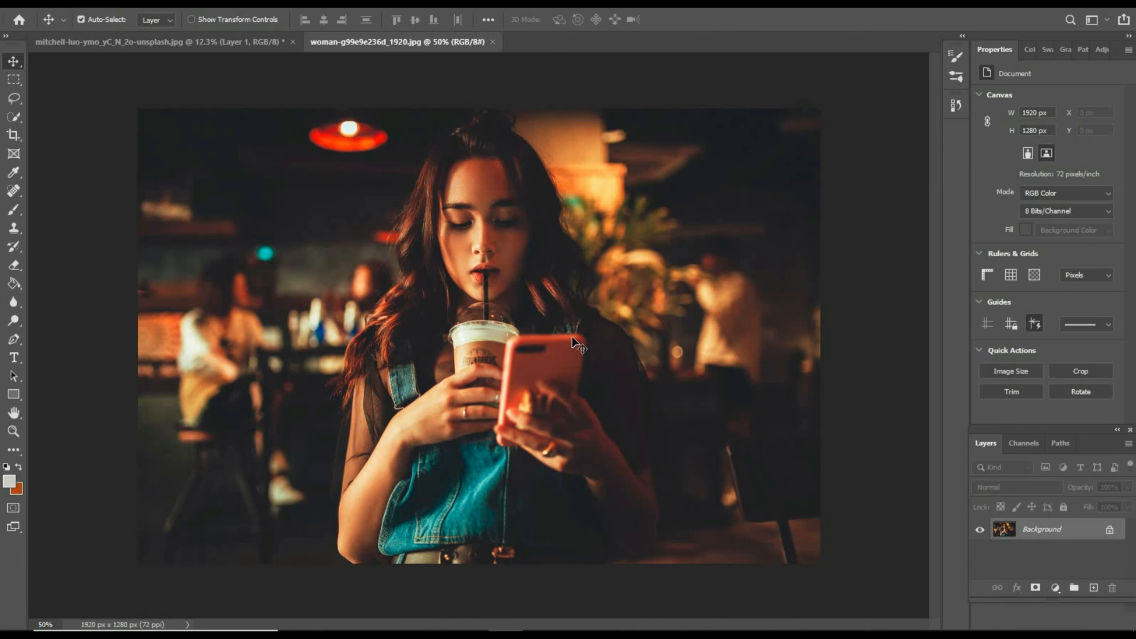
right_click(13, 340)
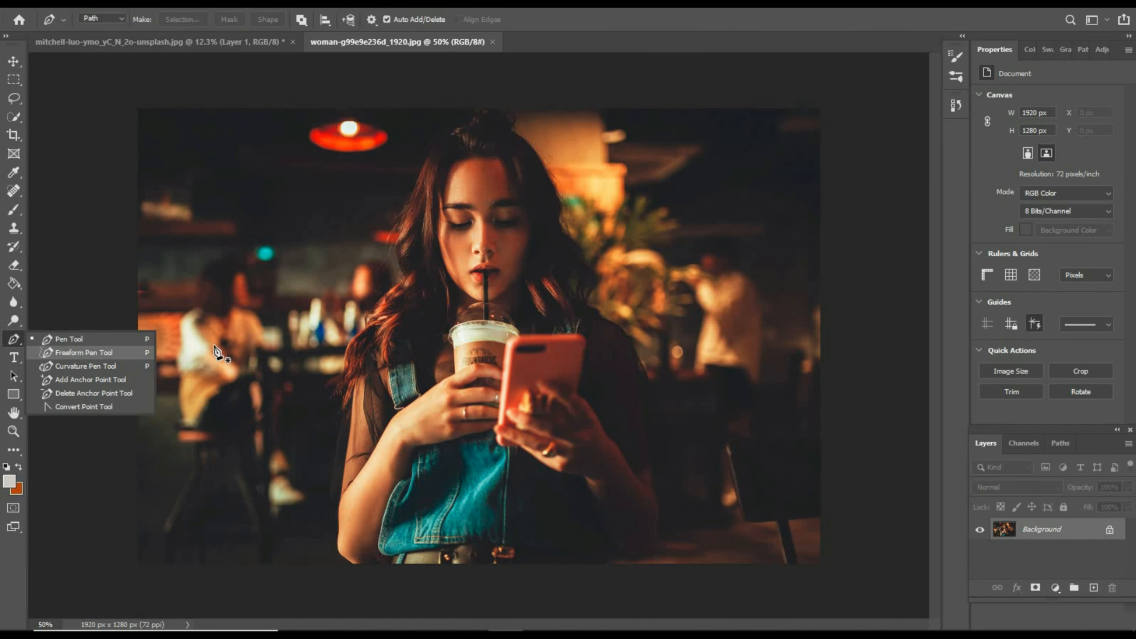
click(79, 343)
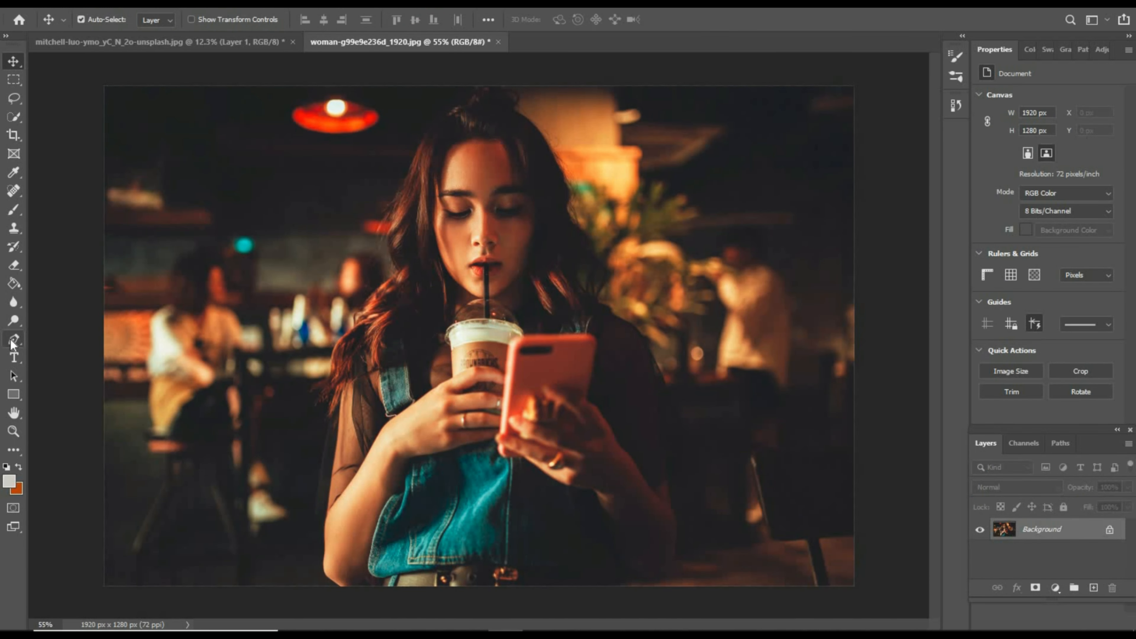
click(14, 341)
right_click(13, 343)
click(47, 339)
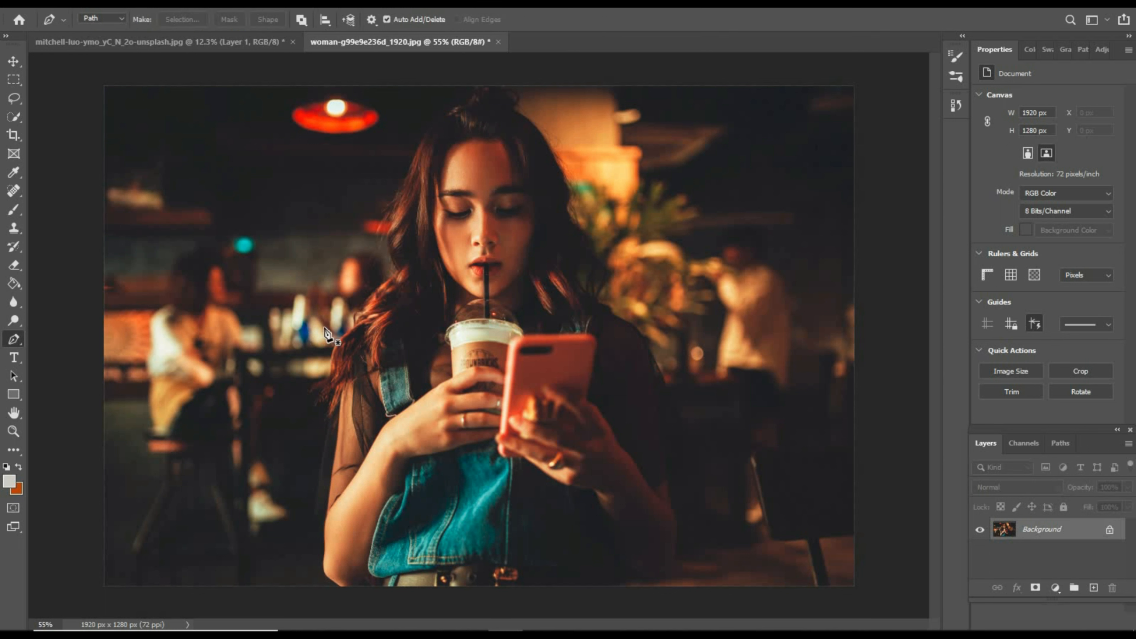
click(342, 329)
click(367, 298)
click(387, 281)
click(396, 267)
click(390, 237)
click(398, 191)
click(415, 142)
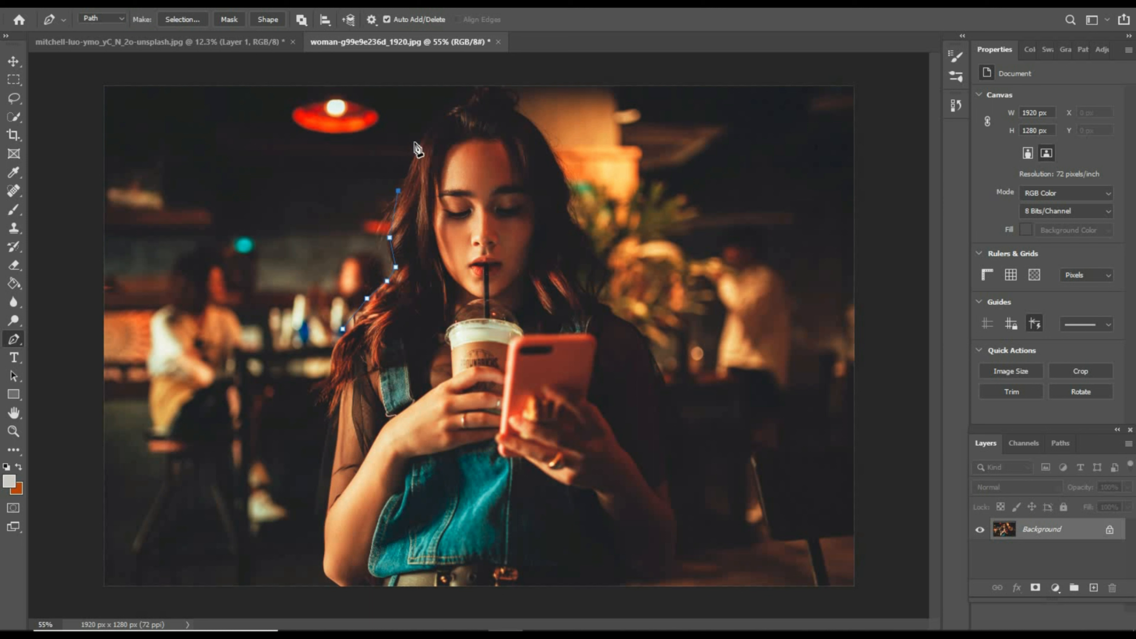
- Continue the path over the top of the woman's head and bun, down to the hair beside the lit pillar
click(441, 113)
click(466, 101)
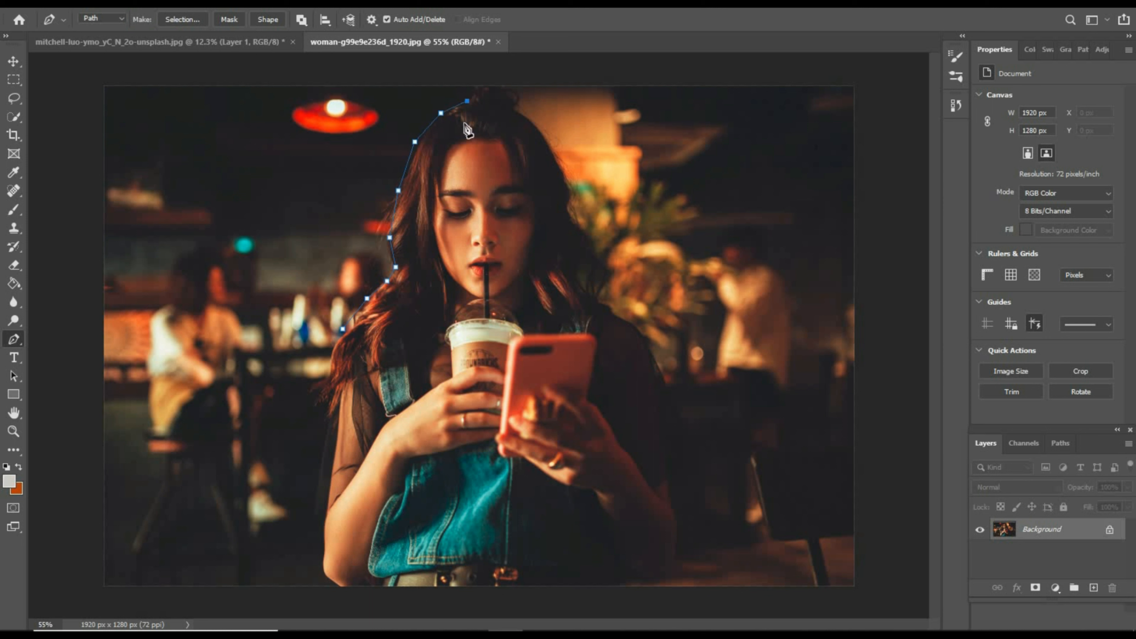
click(476, 85)
click(509, 85)
click(512, 97)
click(522, 113)
click(537, 127)
click(565, 169)
- Trace the path down the woman's hair on the plant side to where it meets her shoulder
click(570, 190)
click(570, 205)
click(572, 216)
click(586, 235)
click(603, 264)
click(607, 289)
click(596, 303)
- Extend the path around the shoulder beside the plant and down the outside of that arm to the elbow
click(620, 317)
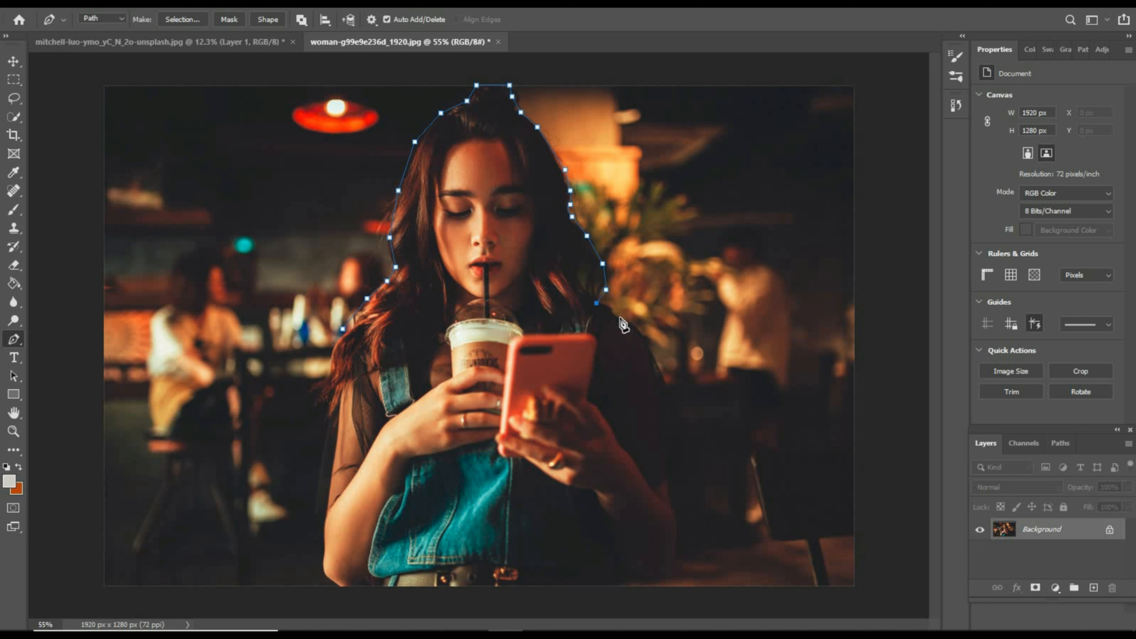
click(634, 330)
click(647, 347)
click(659, 375)
click(662, 399)
click(677, 552)
click(668, 572)
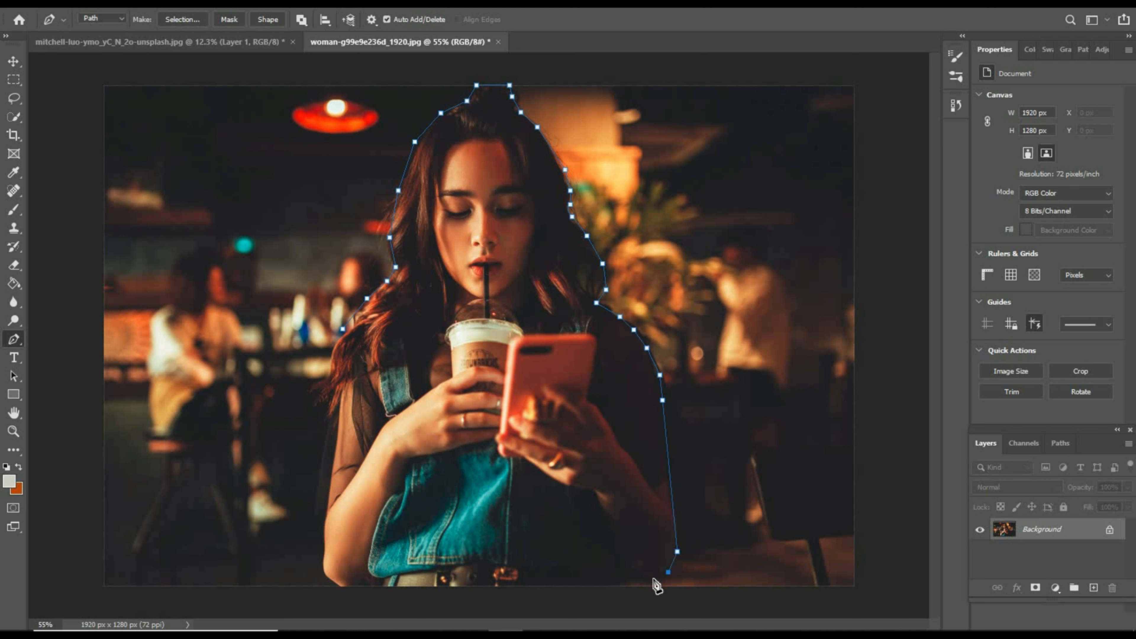
- Trace the path under the elbow and along the image's lower edge below the belt to the opposite arm
click(649, 578)
click(632, 568)
click(622, 568)
click(620, 582)
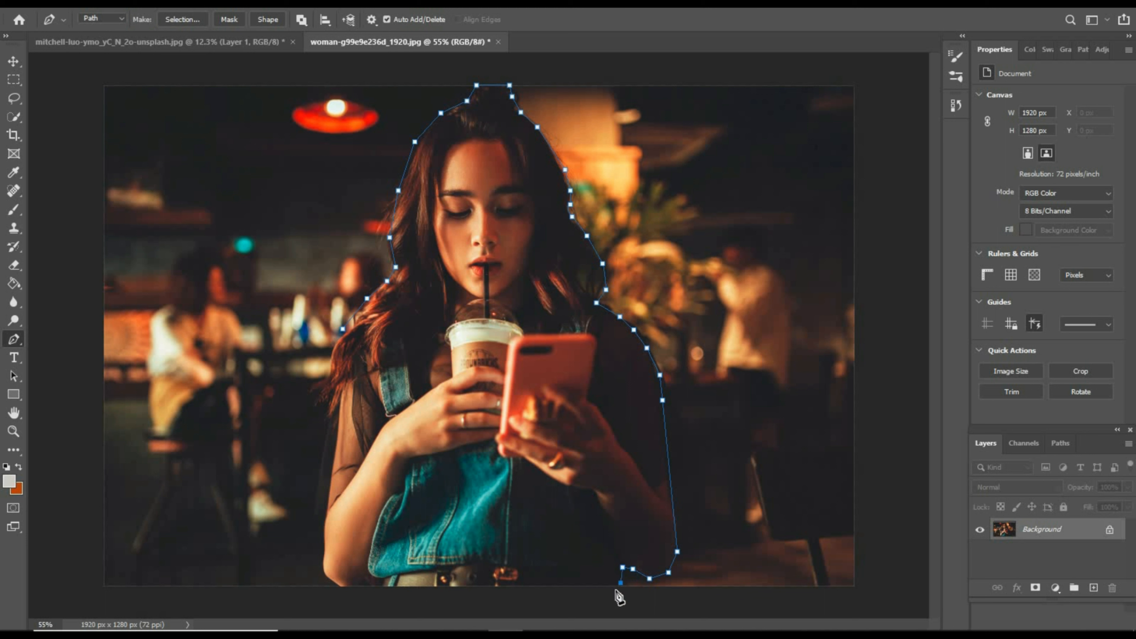
click(385, 585)
click(378, 584)
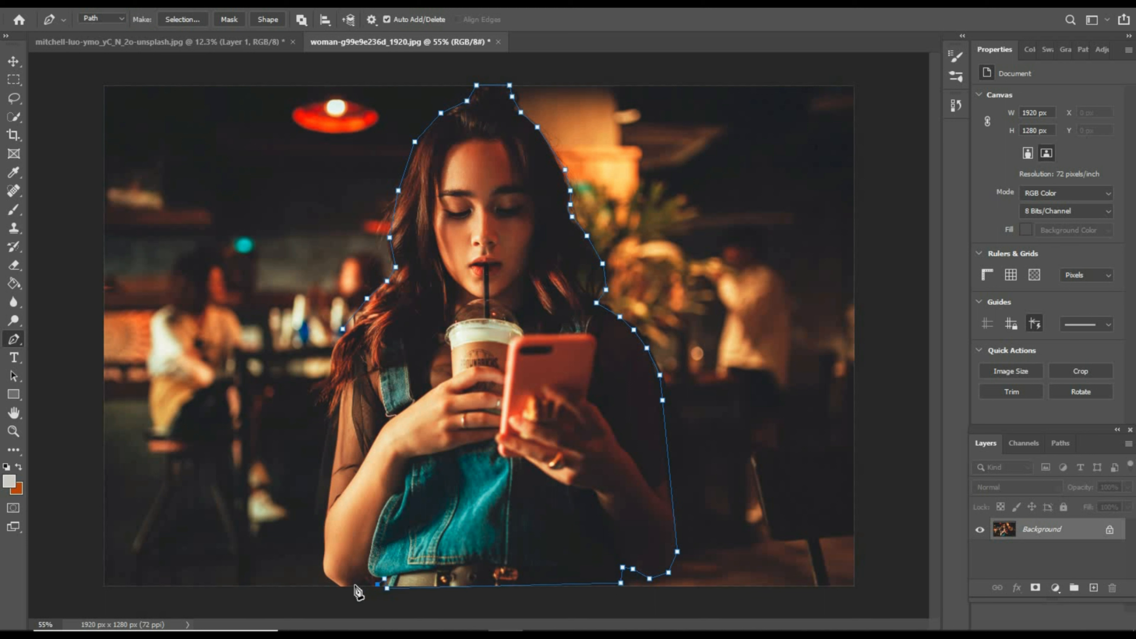
- Trace around the bare elbow, up the sheer sleeve and loose hair, and close the path at its starting anchor
click(363, 585)
click(341, 584)
click(329, 579)
click(325, 567)
click(322, 529)
click(331, 478)
click(340, 403)
click(328, 383)
click(329, 360)
click(335, 341)
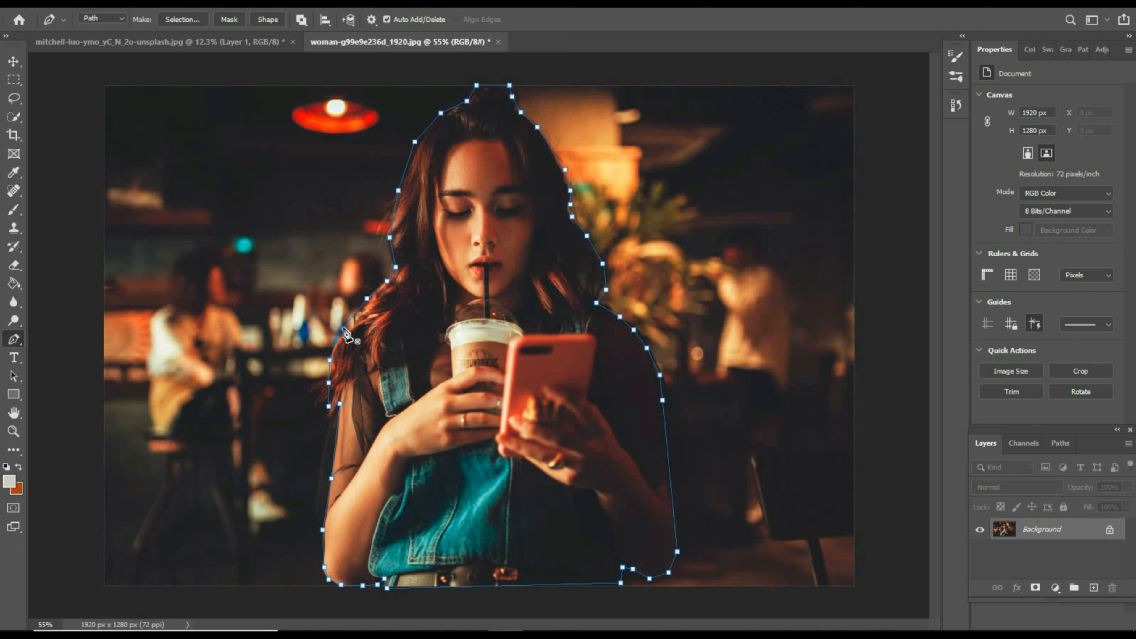
- Convert the path around the woman into a new anti-aliased selection with a 2-pixel feather radius
right_click(474, 144)
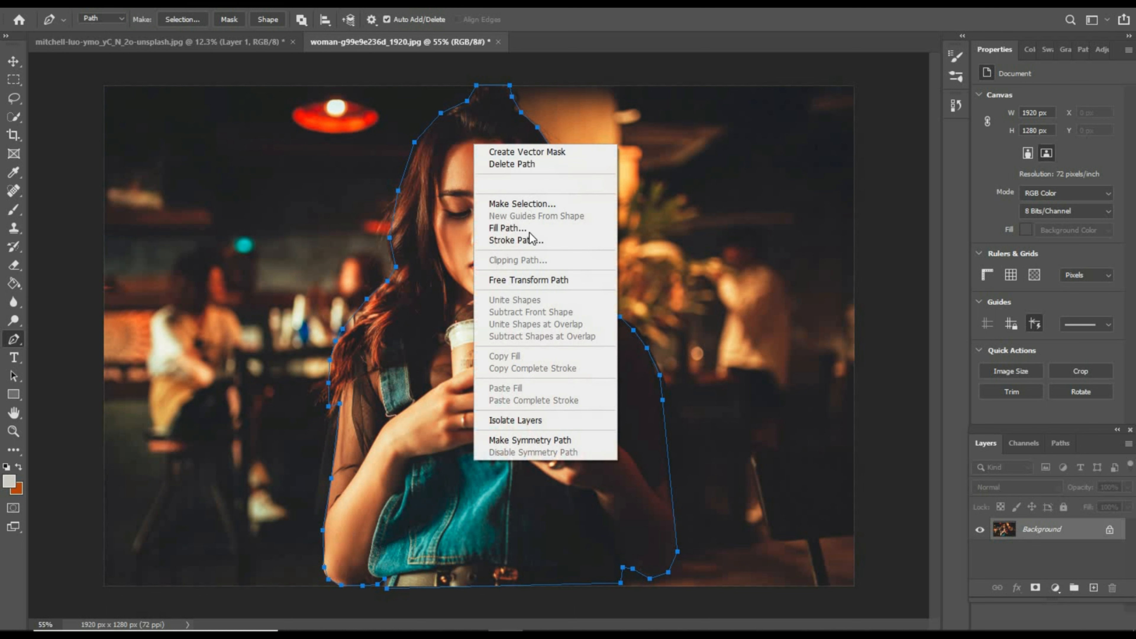
click(540, 205)
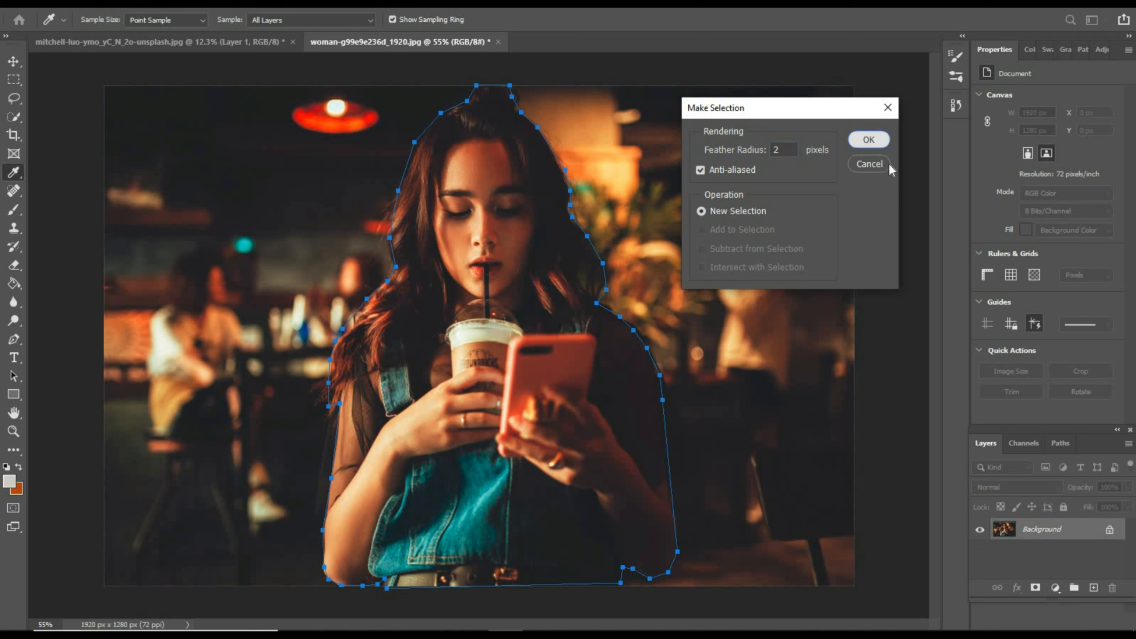
click(868, 140)
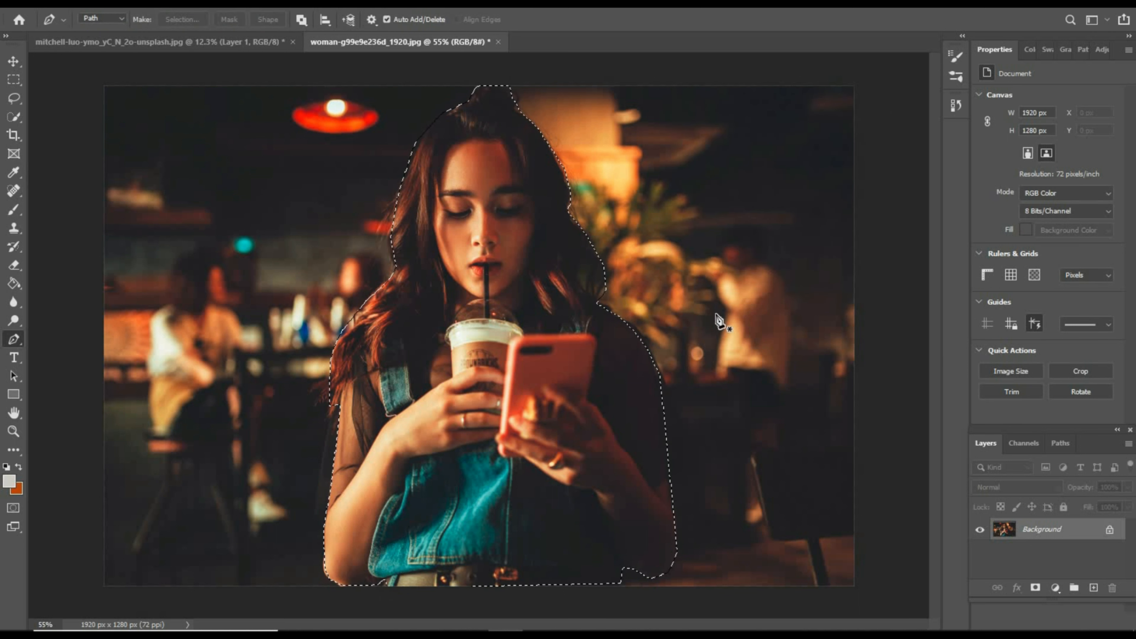
- Copy the selected woman to a new layer and hide the Background layer
click(16, 62)
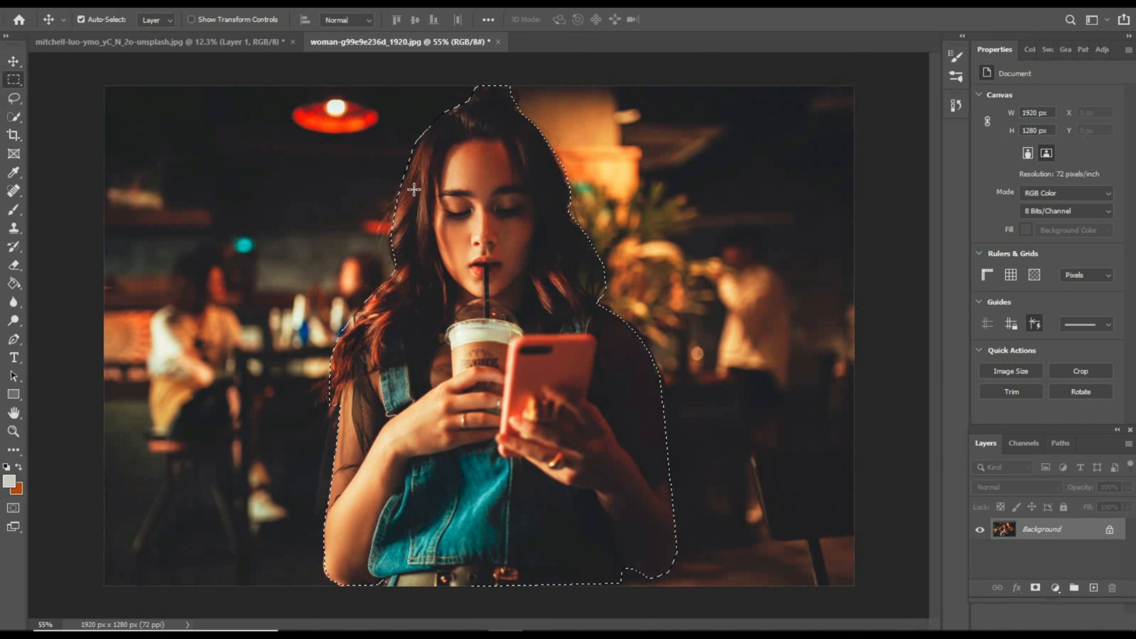
click(14, 80)
right_click(540, 262)
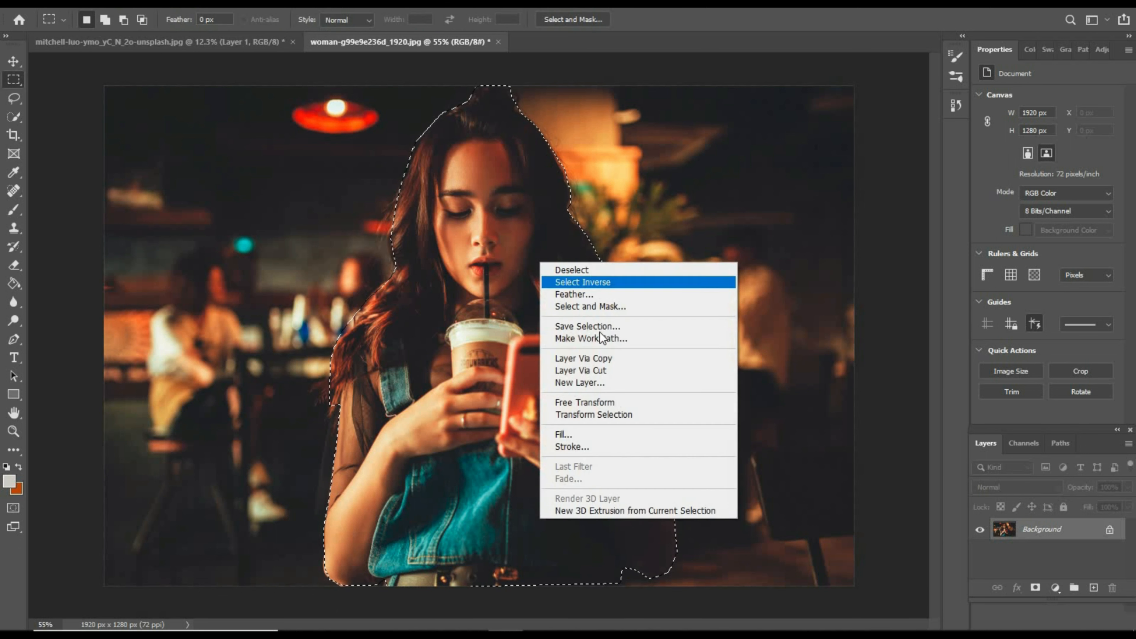
click(601, 359)
click(980, 552)
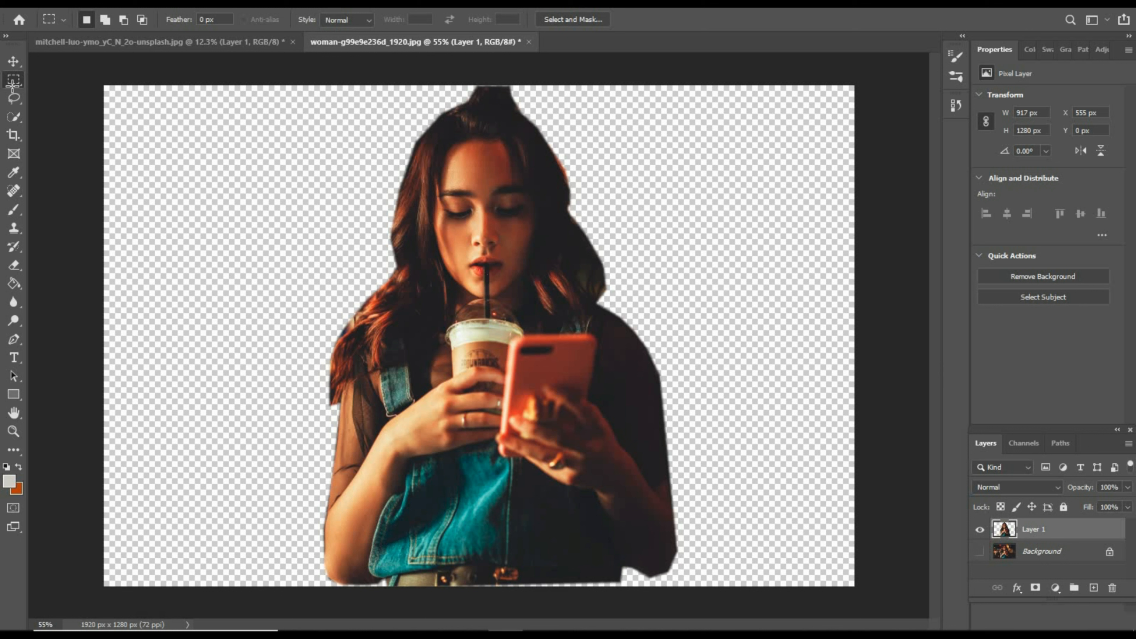
- Activate the Move tool and switch back to the document with the man over the gradient
click(13, 61)
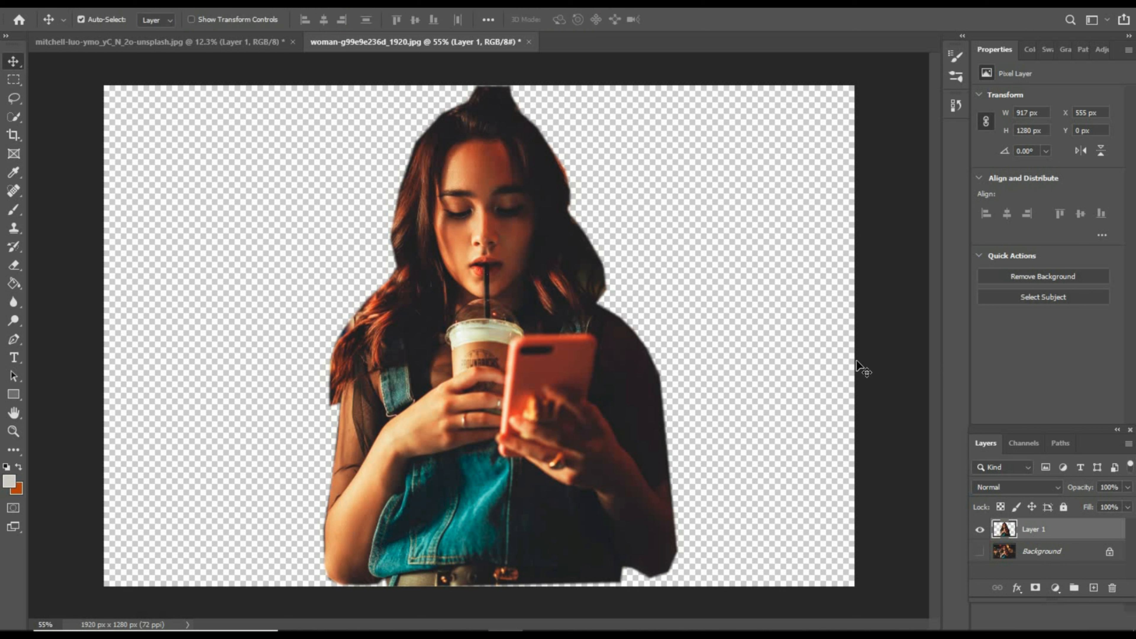
click(183, 44)
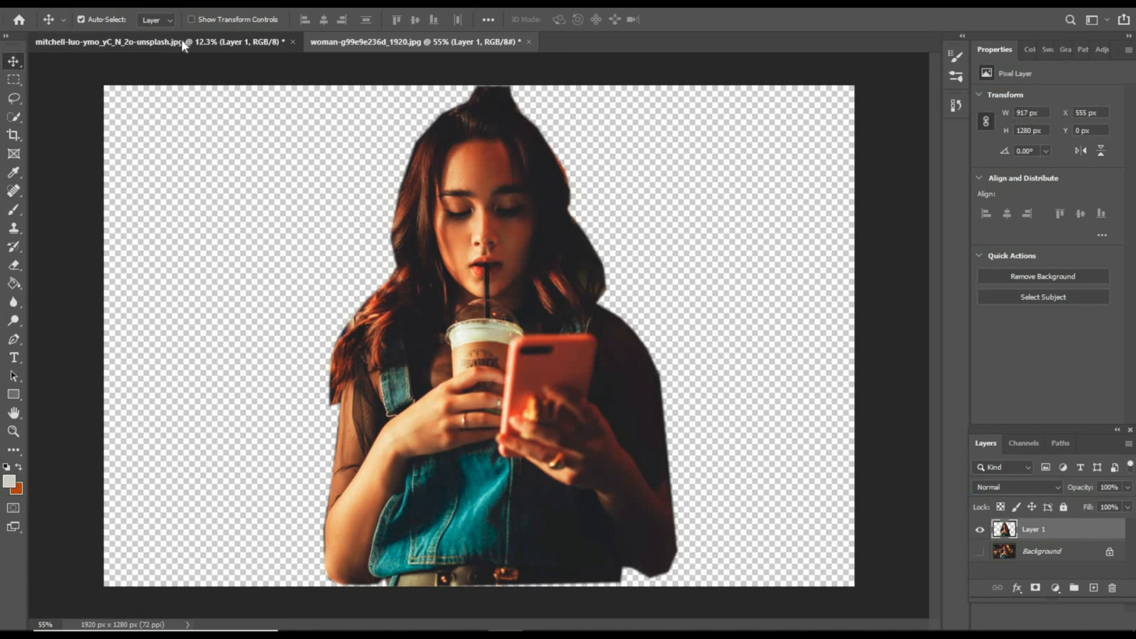